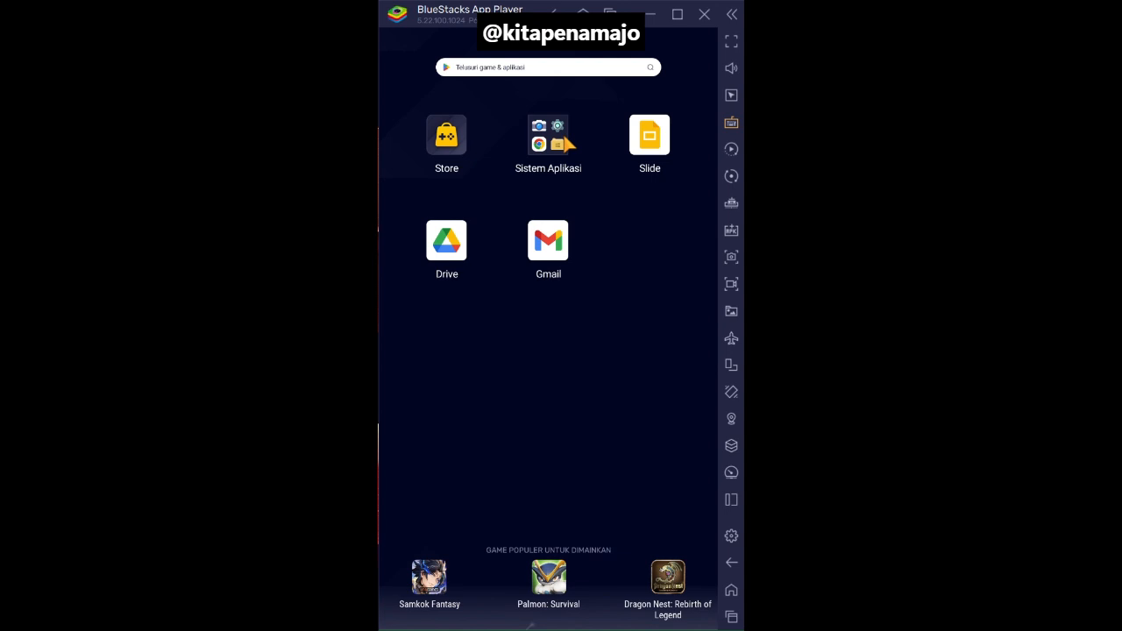
- Search the Play Store for "google slide" using the recent searches and view the Google Slide app page
left_click(565, 143)
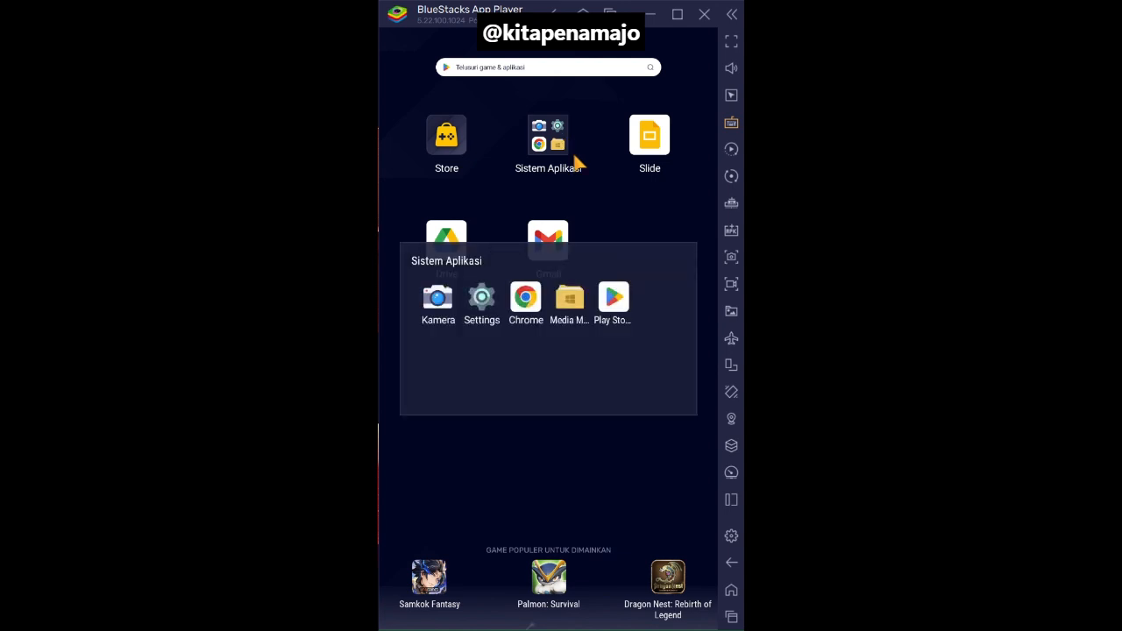
left_click(620, 306)
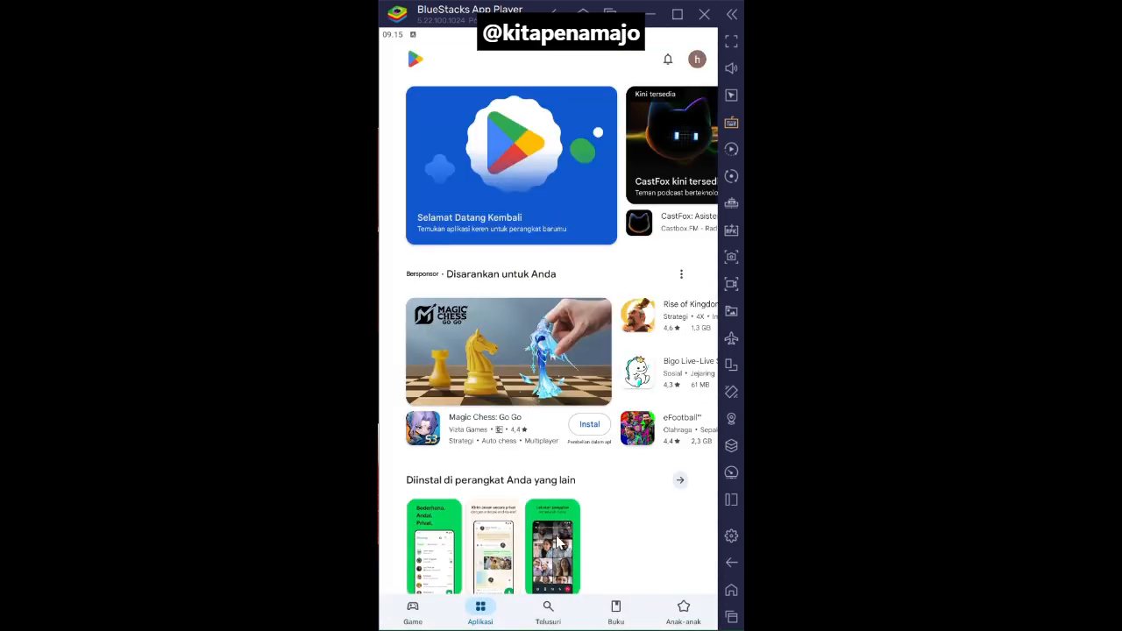
left_click(556, 606)
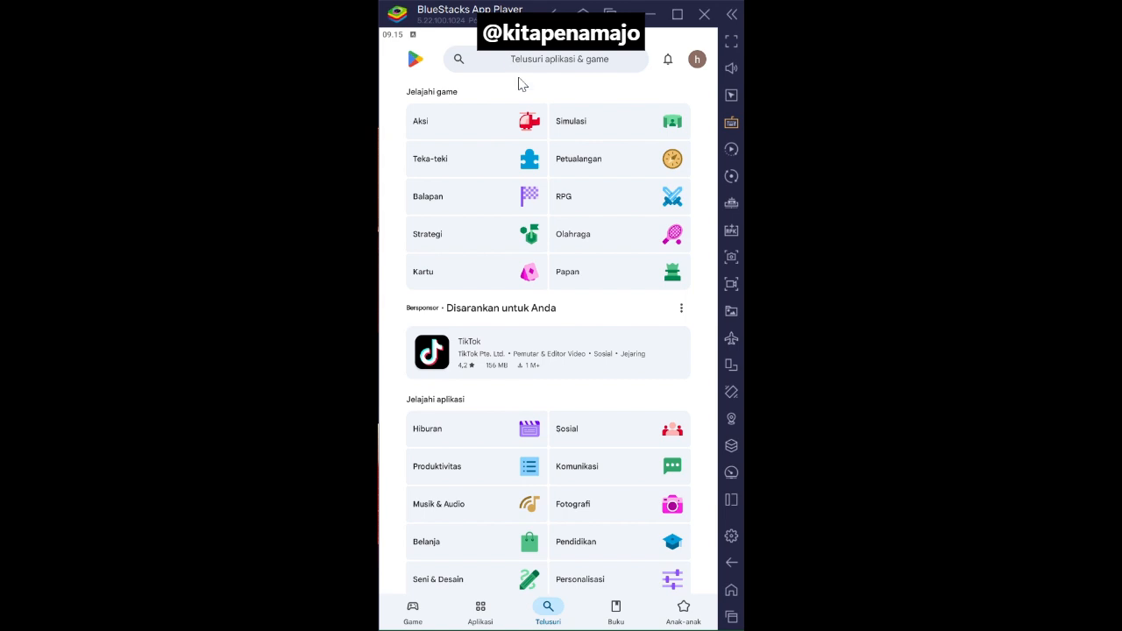
left_click(420, 617)
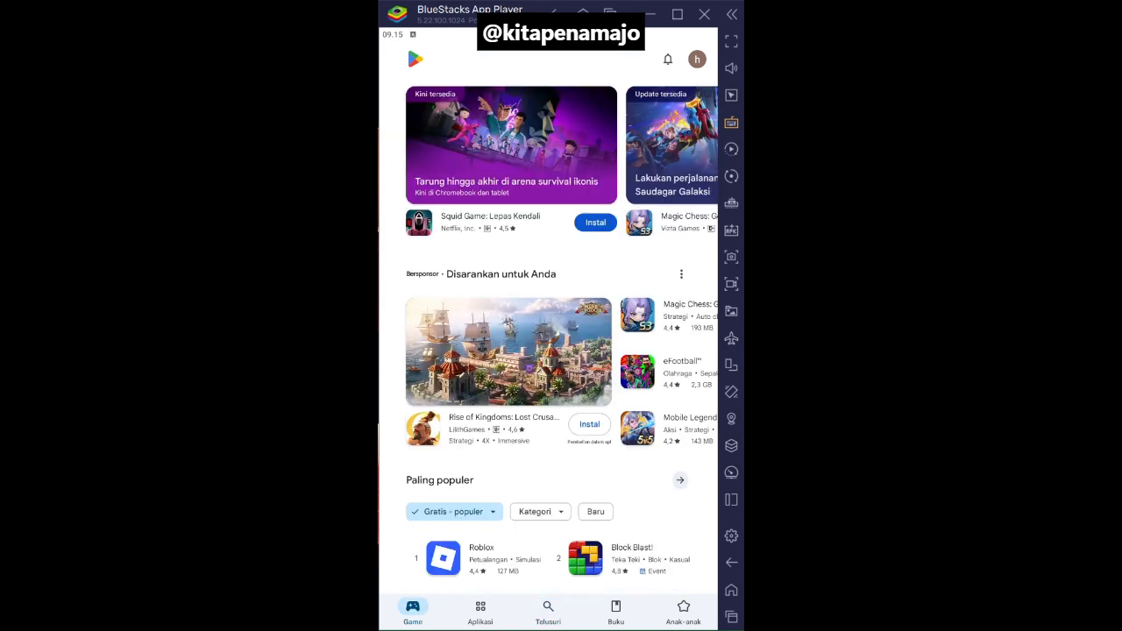
left_click(547, 607)
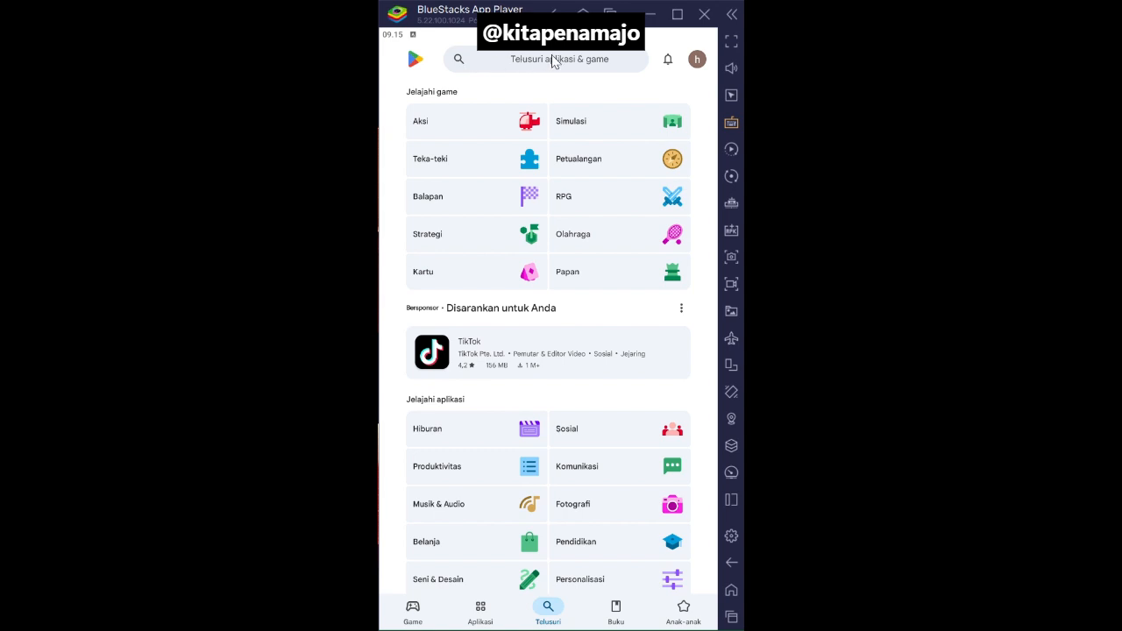
left_click(579, 66)
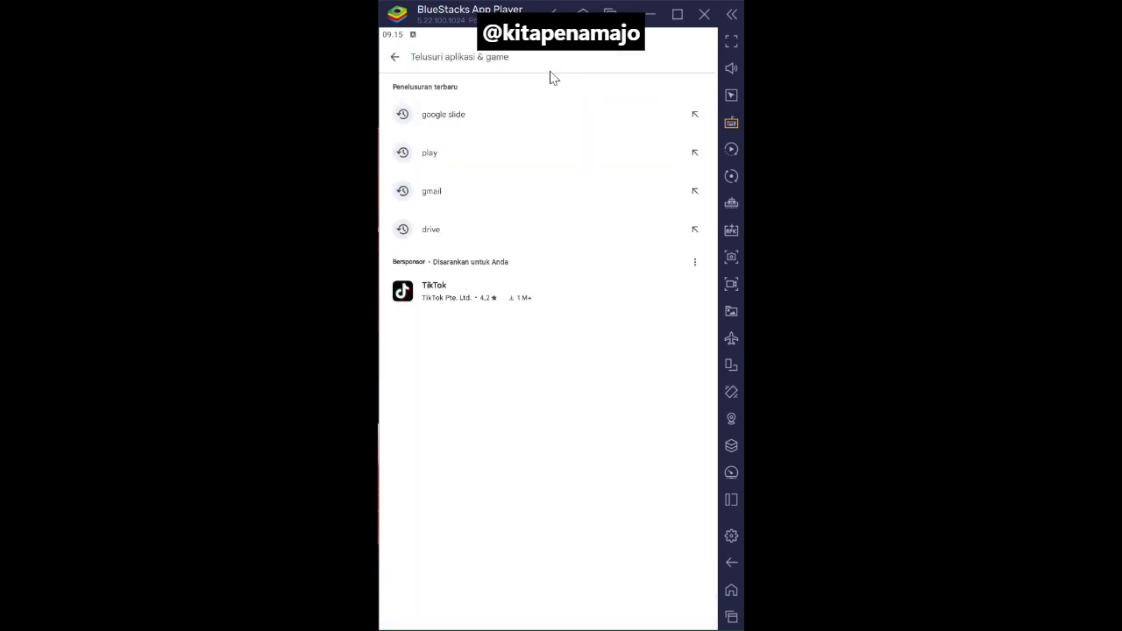
left_click(464, 123)
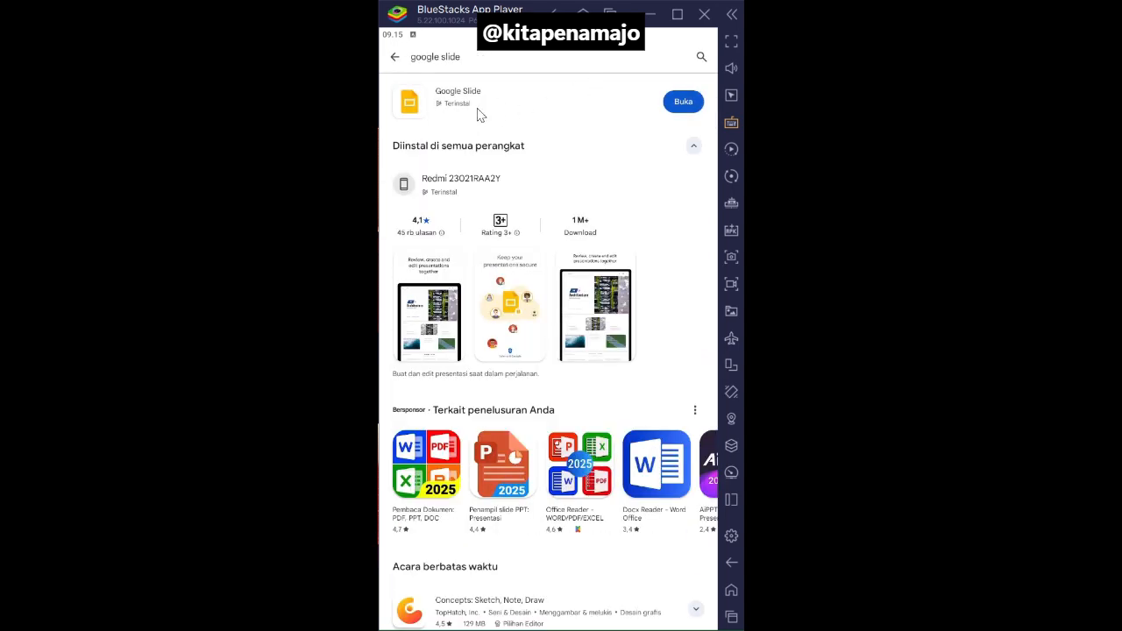
left_click(480, 115)
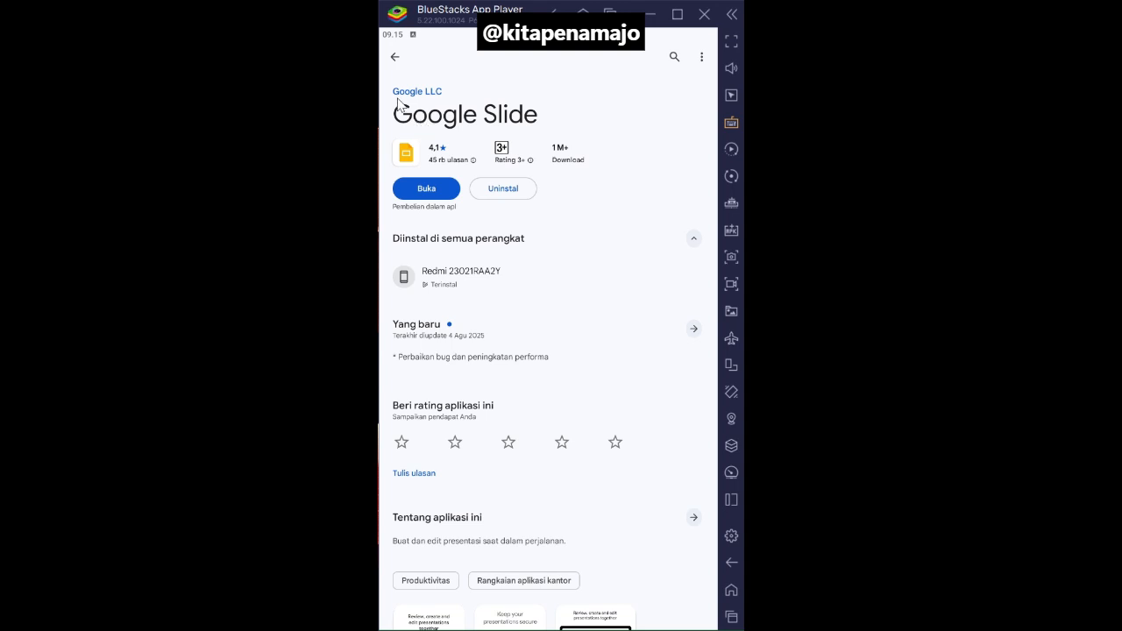
left_click(394, 57)
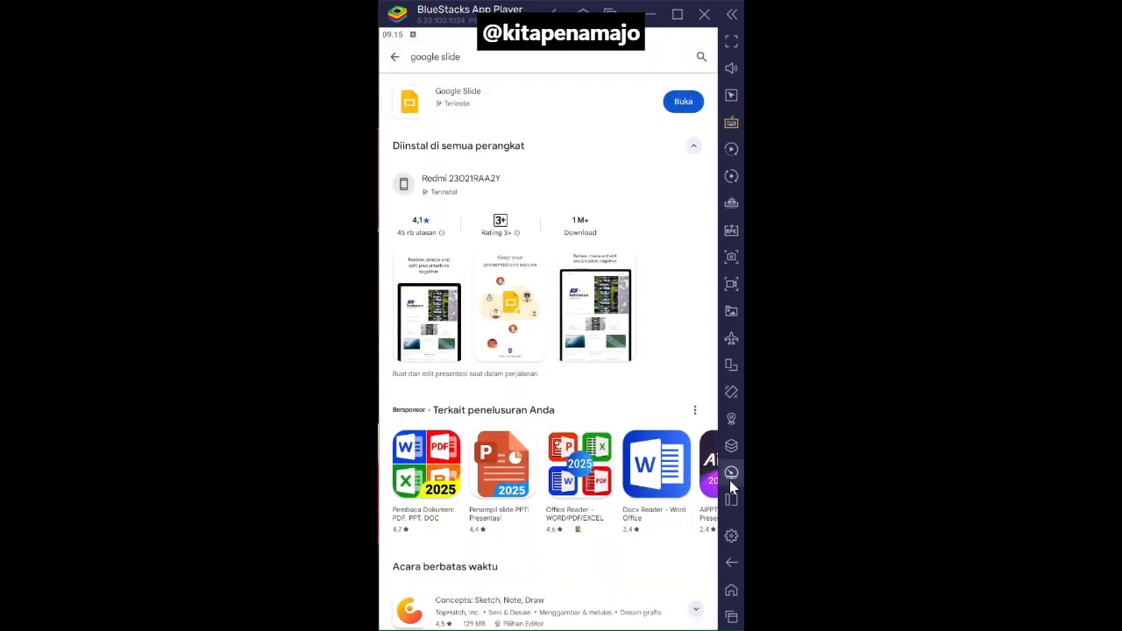
- Switch to the Slide app from the home screen and check which Google account is signed in
left_click(731, 591)
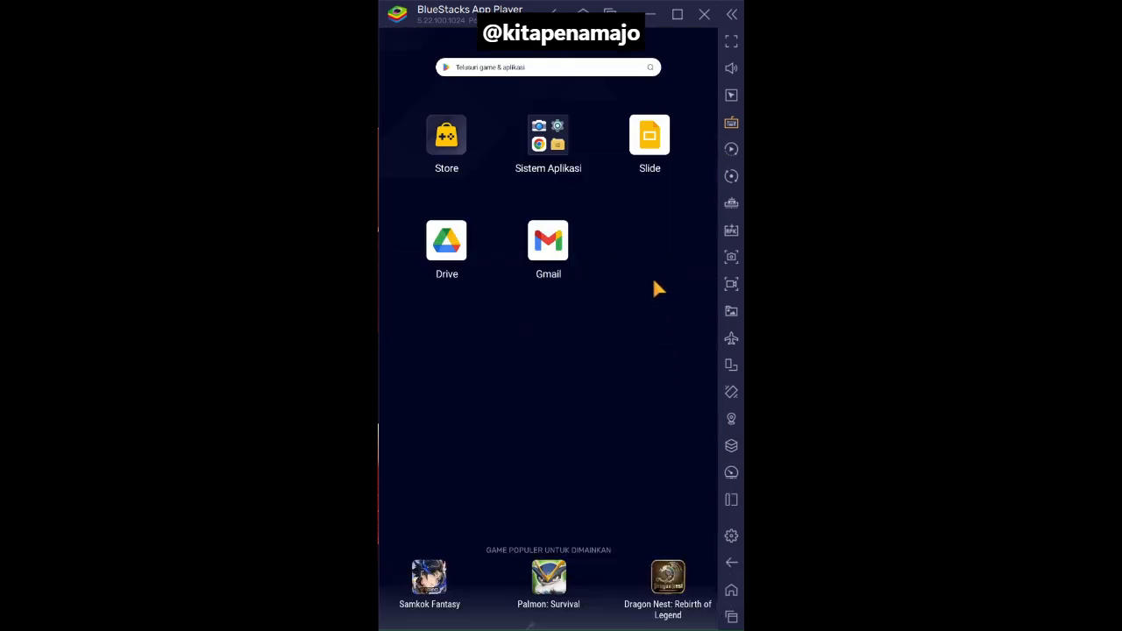
left_click(656, 147)
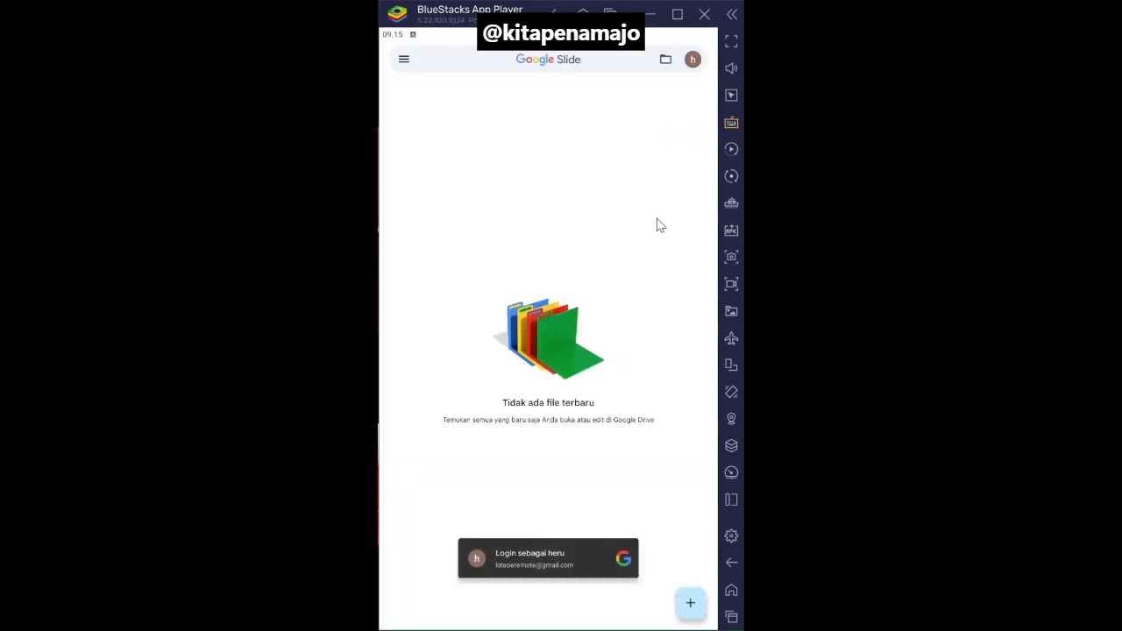
left_click(692, 60)
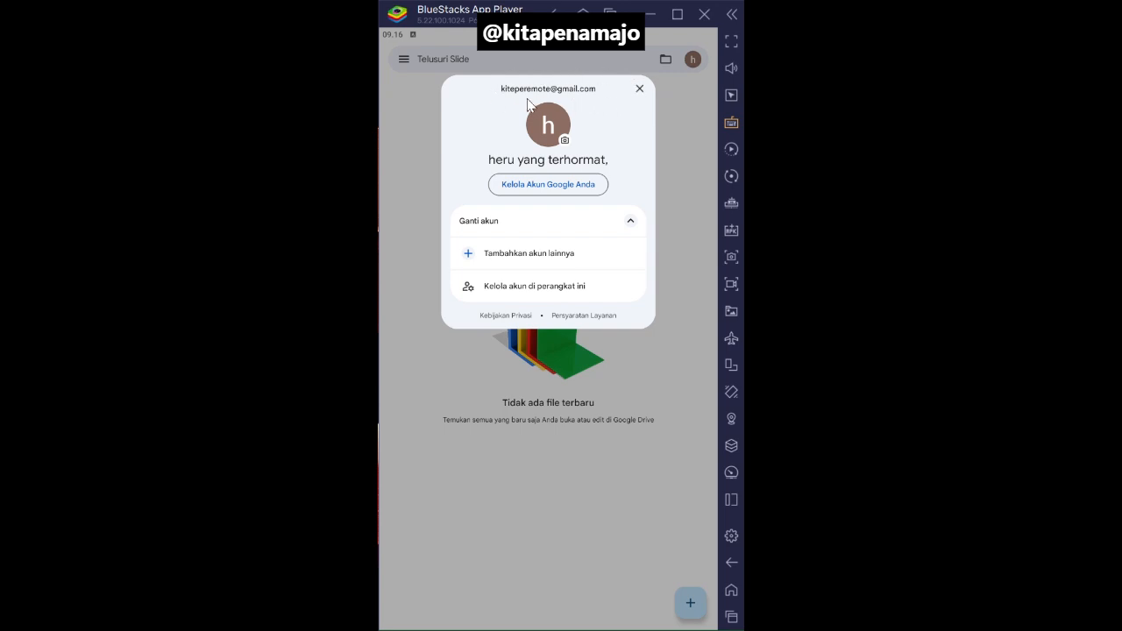
left_click(640, 89)
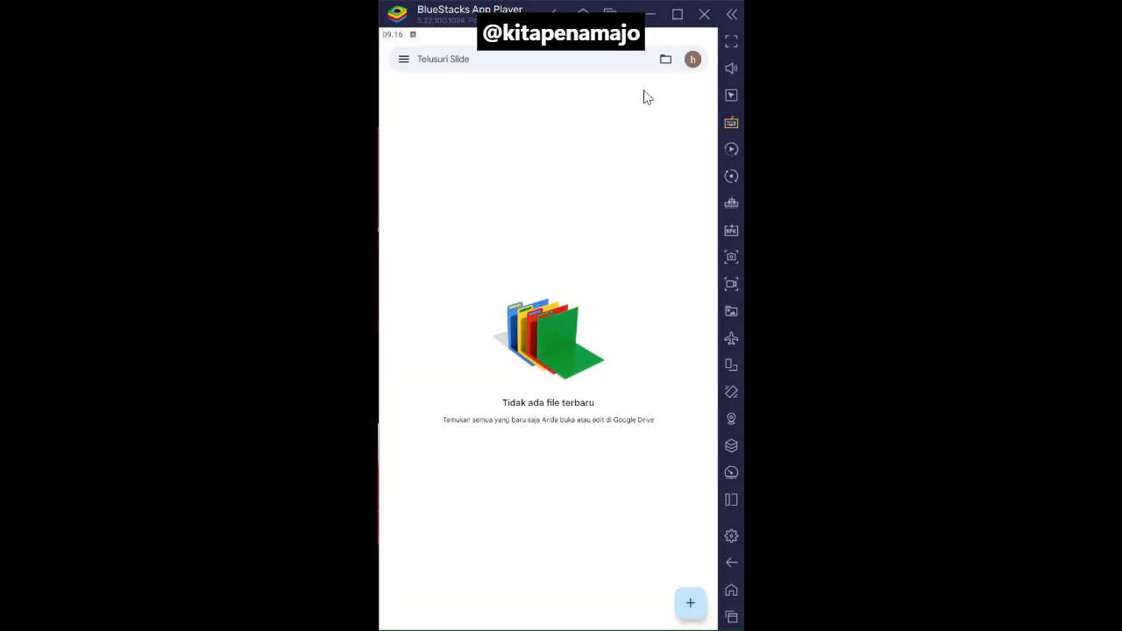
left_click(692, 60)
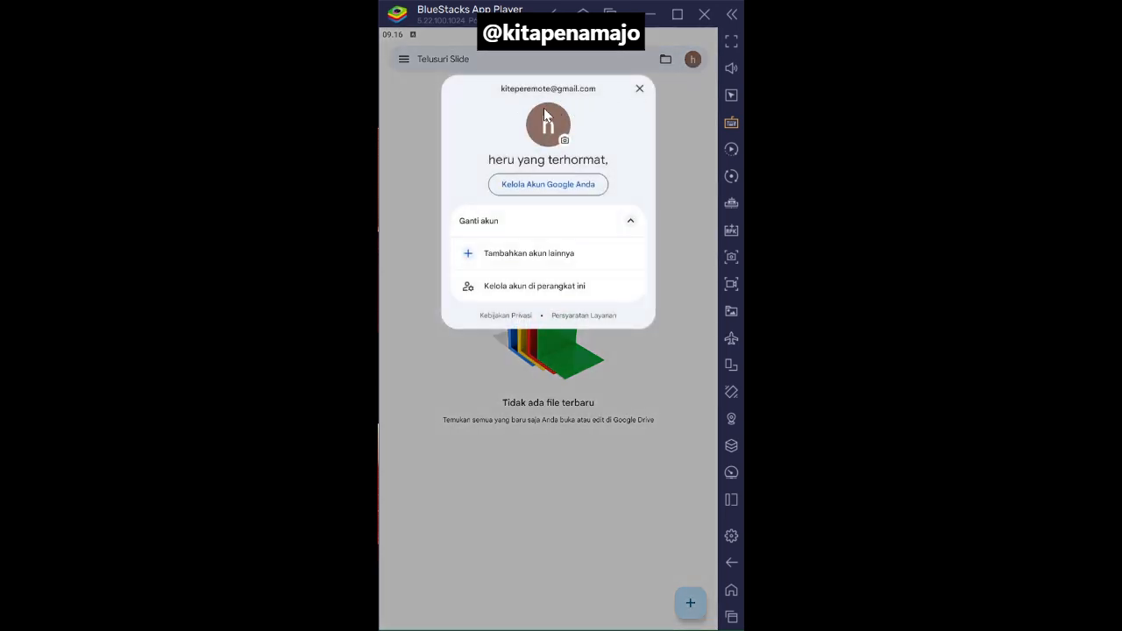
left_click(640, 89)
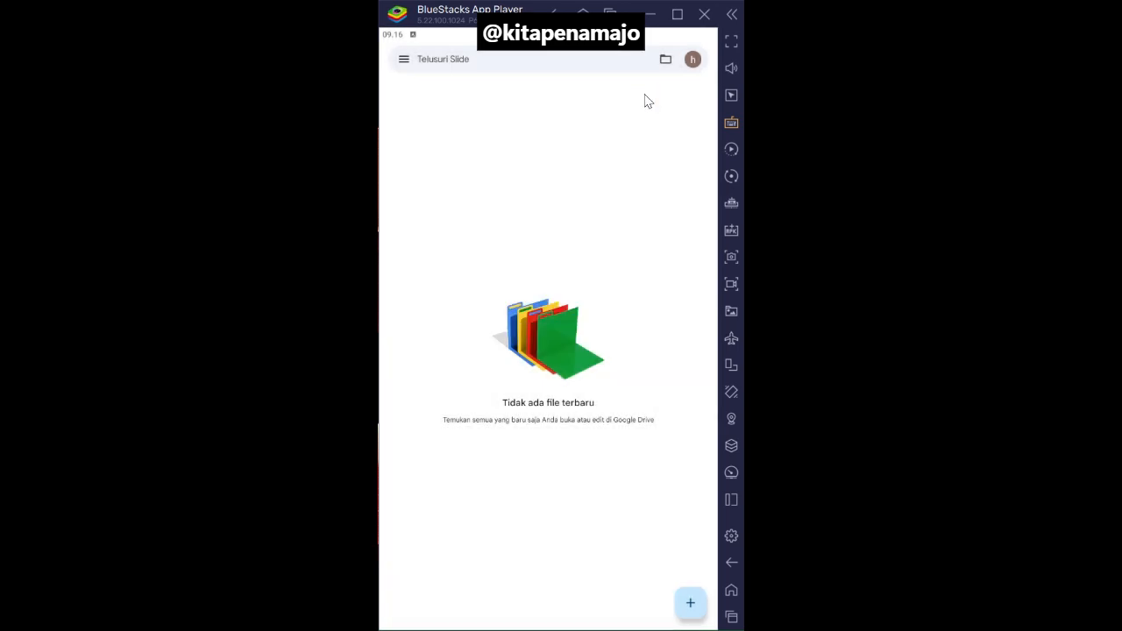
- Create a new blank presentation and reopen it from the file list
left_click(692, 604)
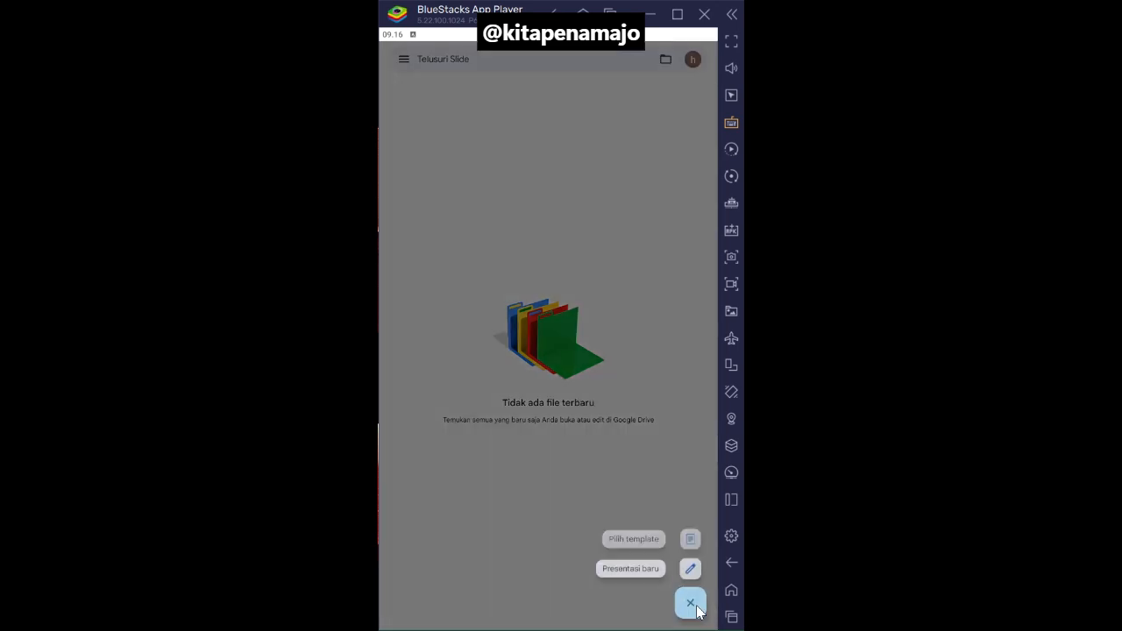
left_click(631, 567)
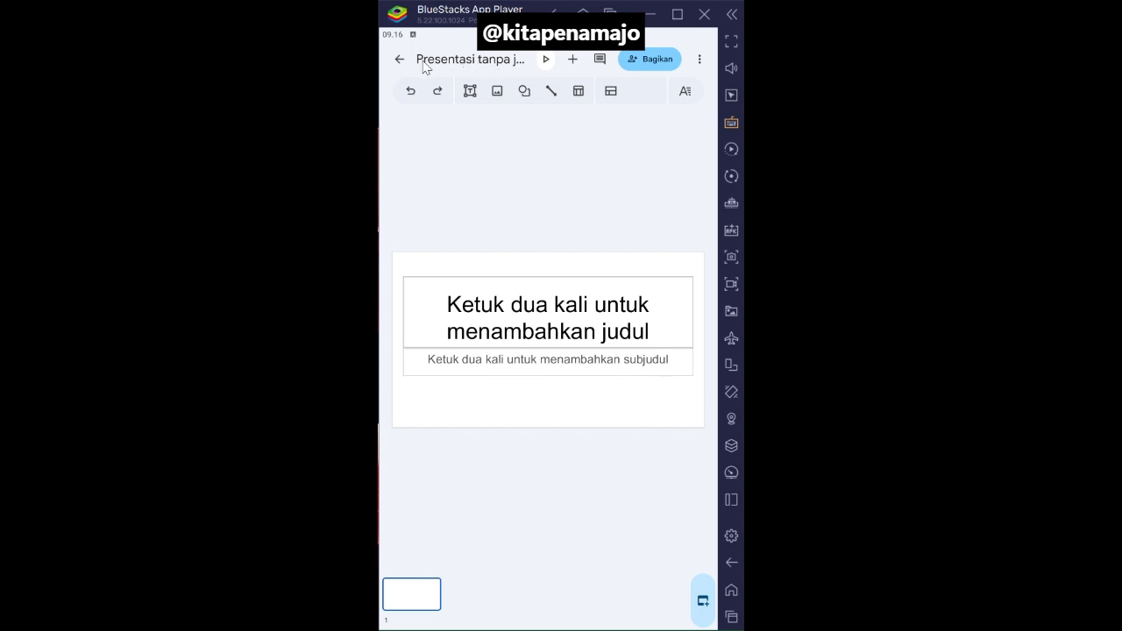
left_click(548, 319)
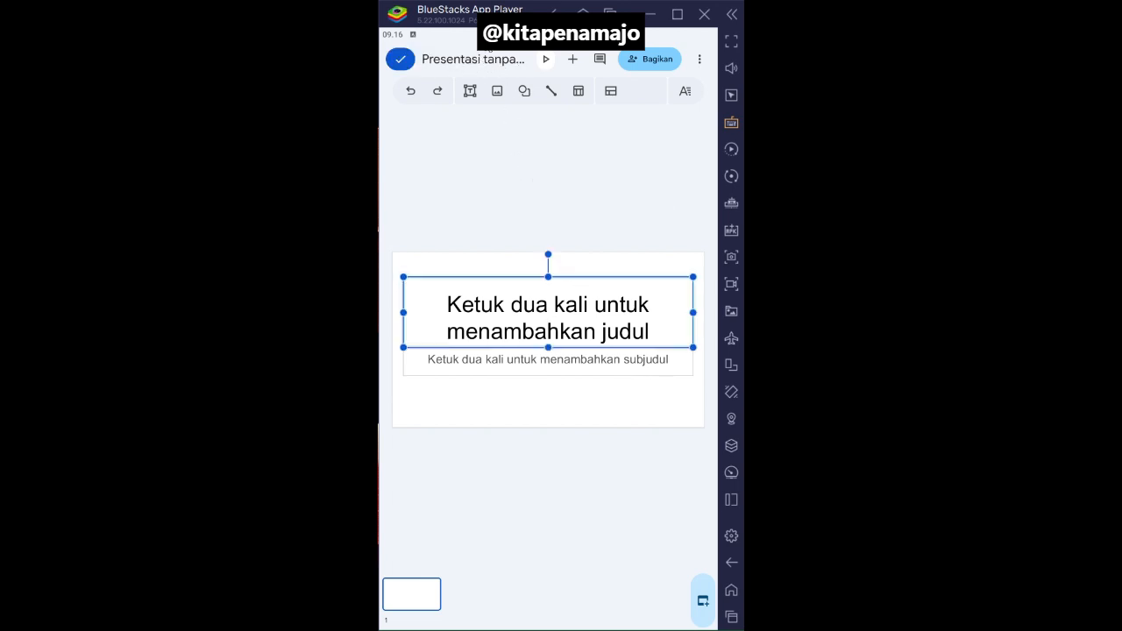
left_click(513, 204)
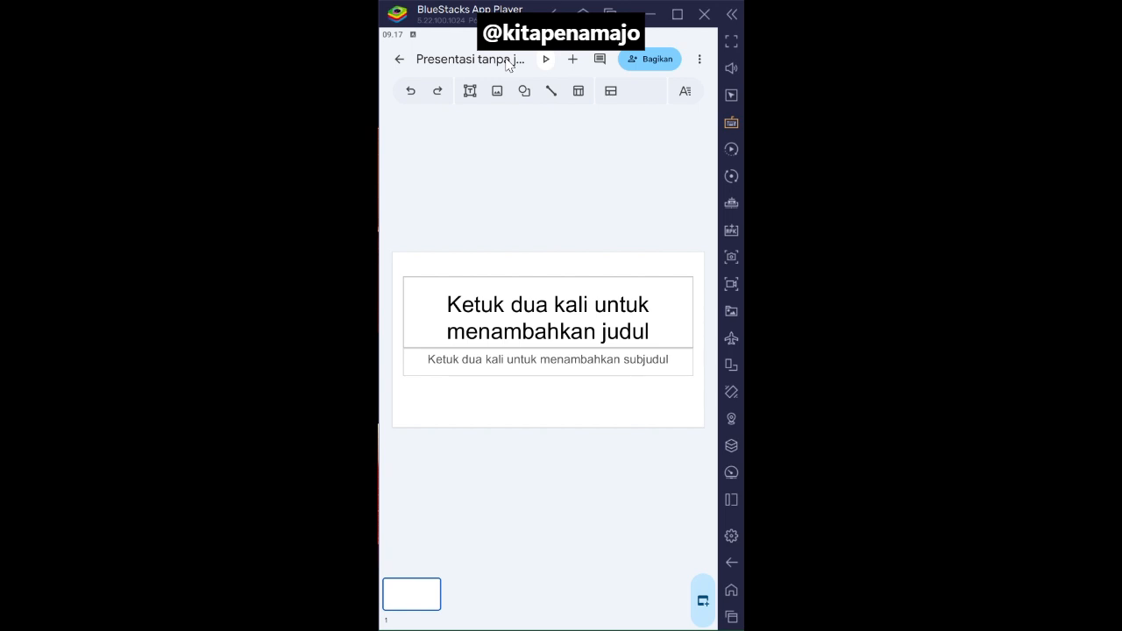
left_click(400, 61)
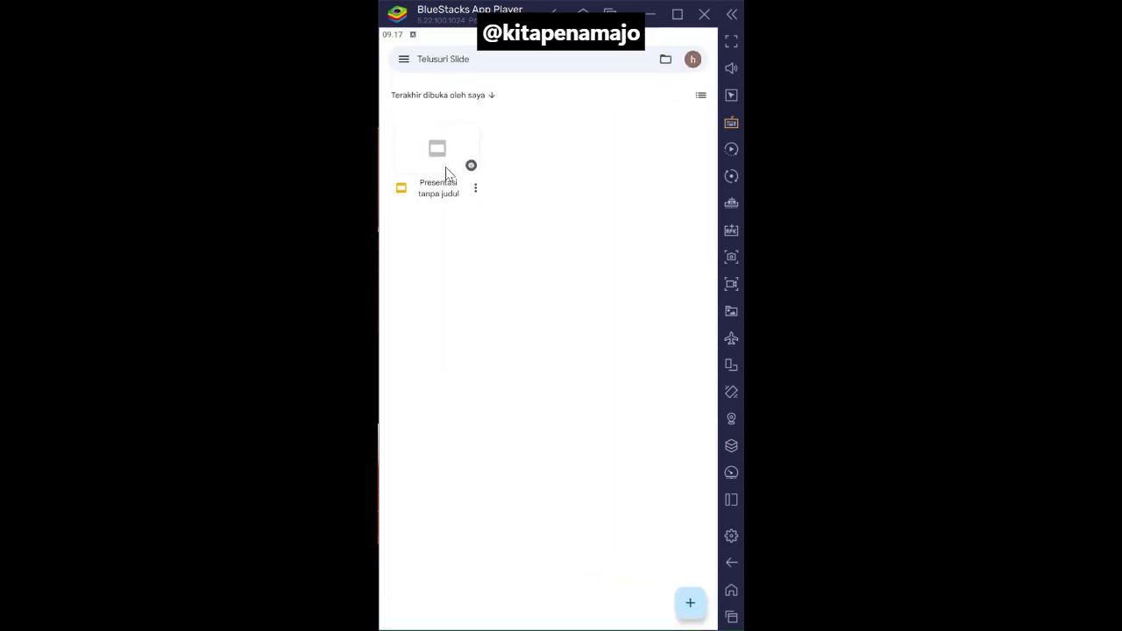
left_click(446, 172)
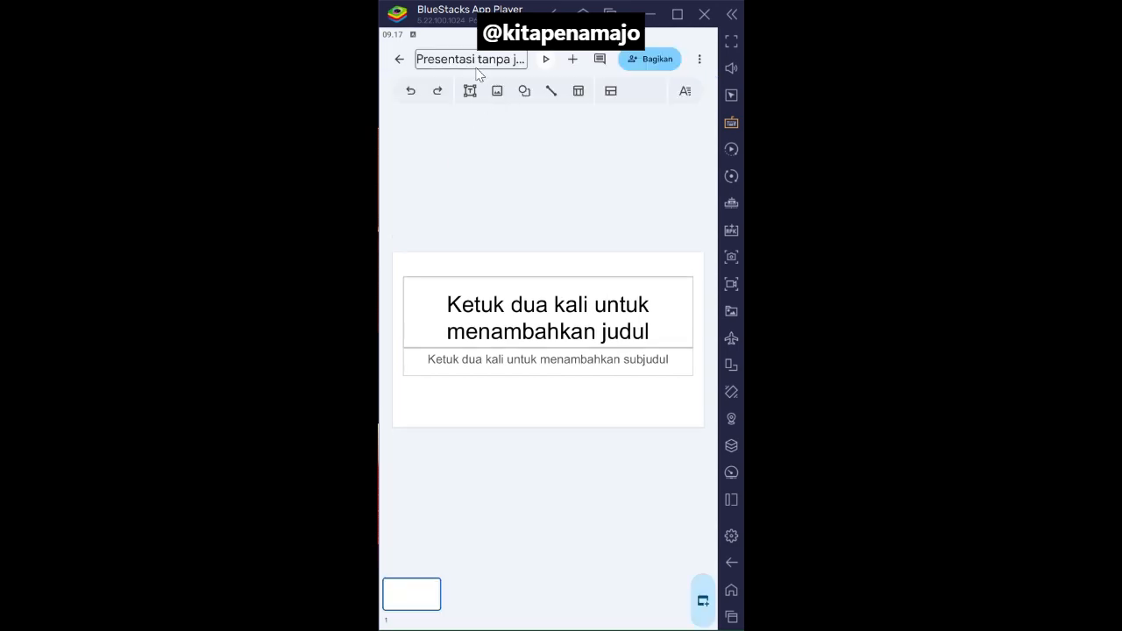
- Rename the presentation to "Projek 1 - Nama Anda"
left_click(475, 67)
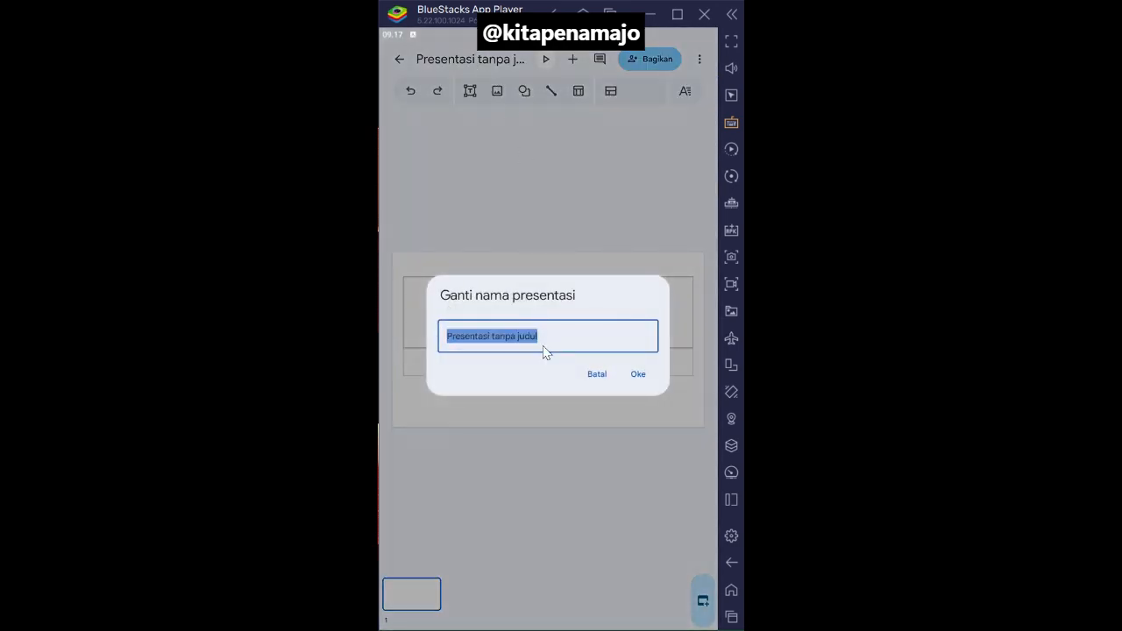
type("Projek")
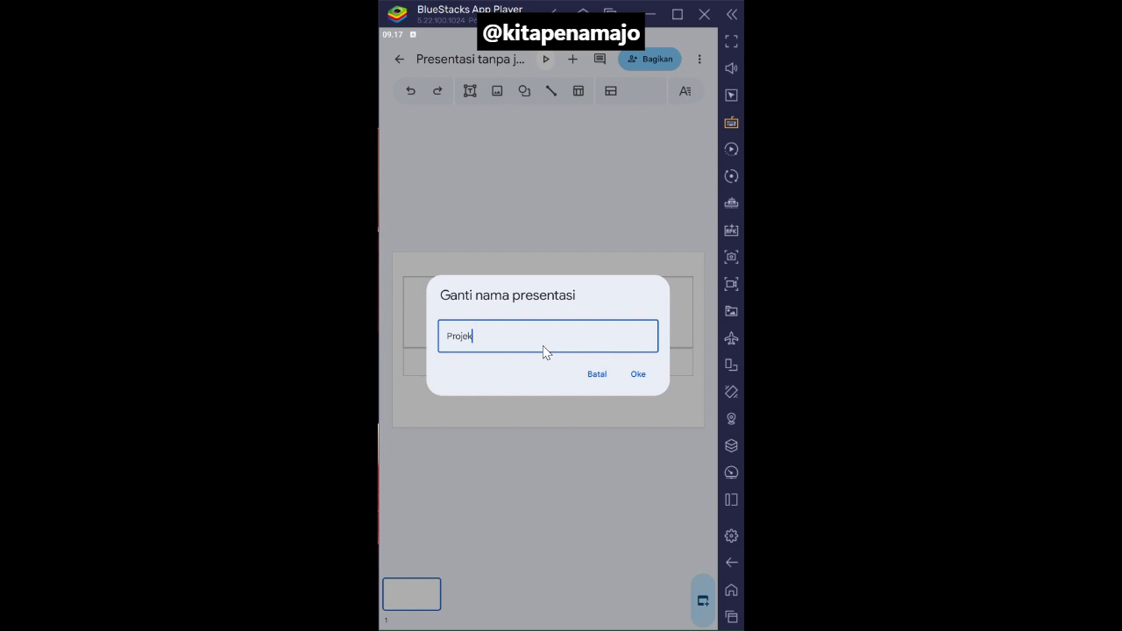
type(" 1 - Nama Anda")
left_click(637, 374)
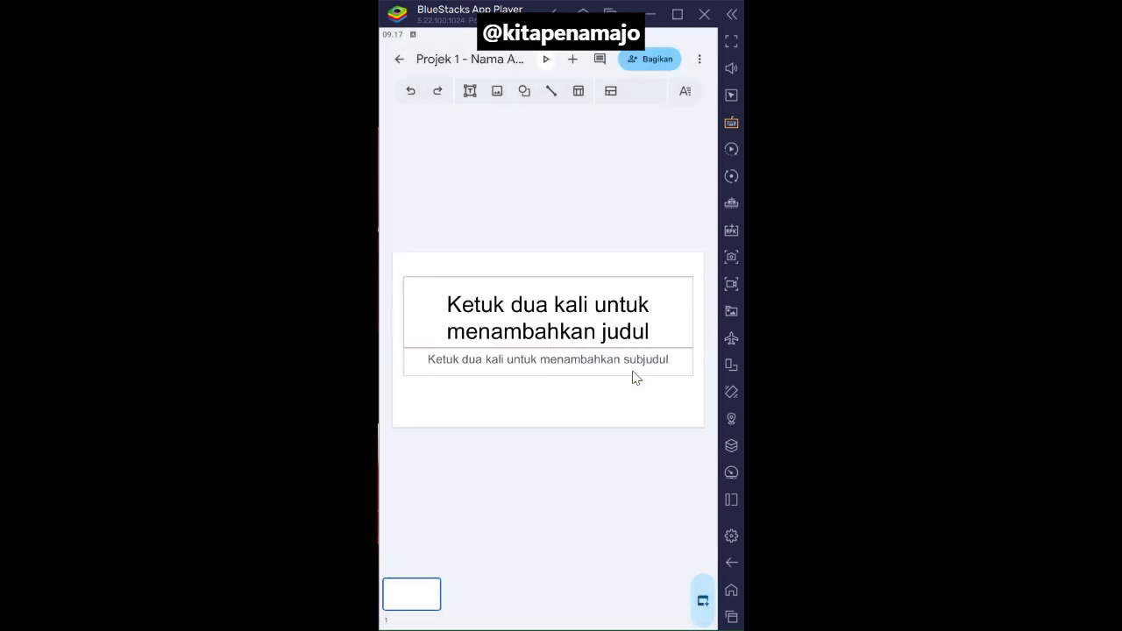
- Enter "Eksplorasi Profesi di Bidang Informatika" as the title of the first slide
double_click(538, 311)
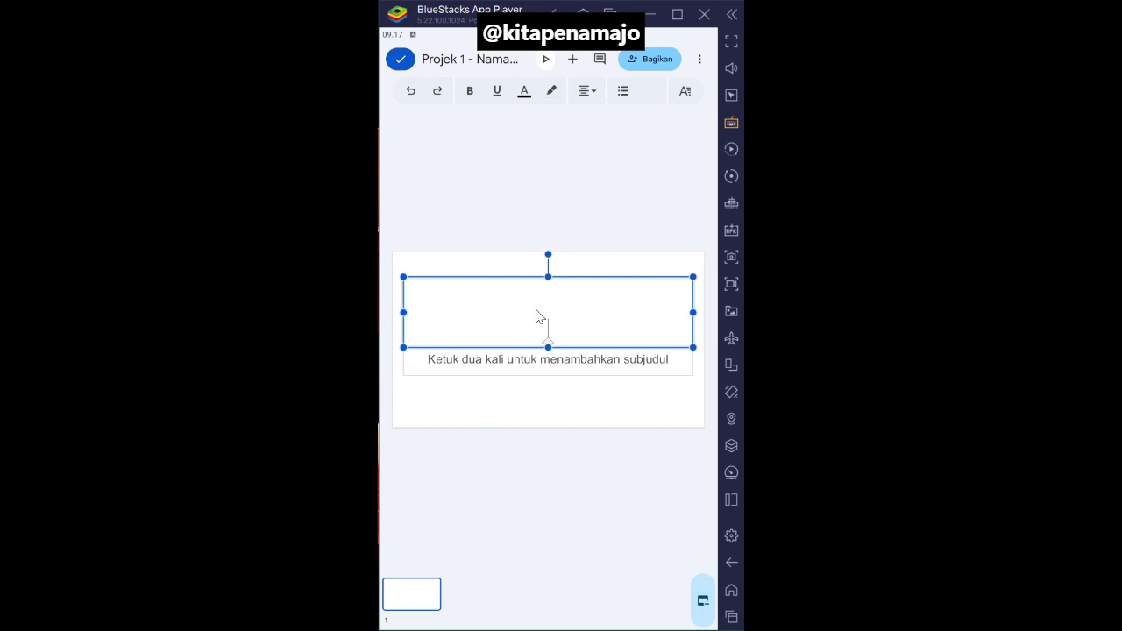
type("Eksplorasi Profes")
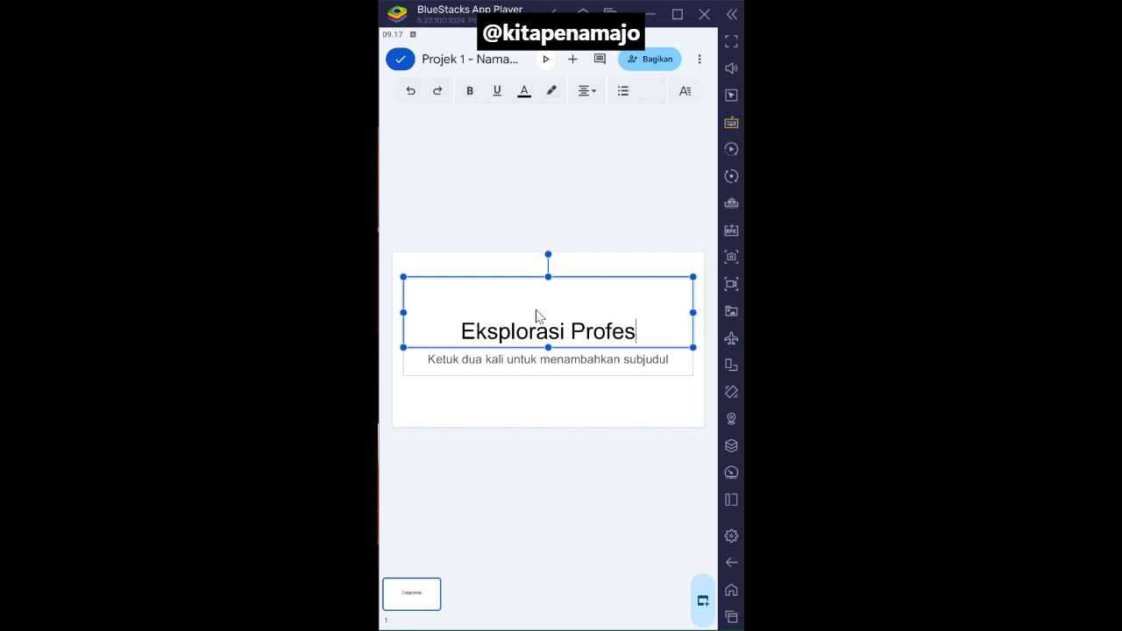
type("i di Bida")
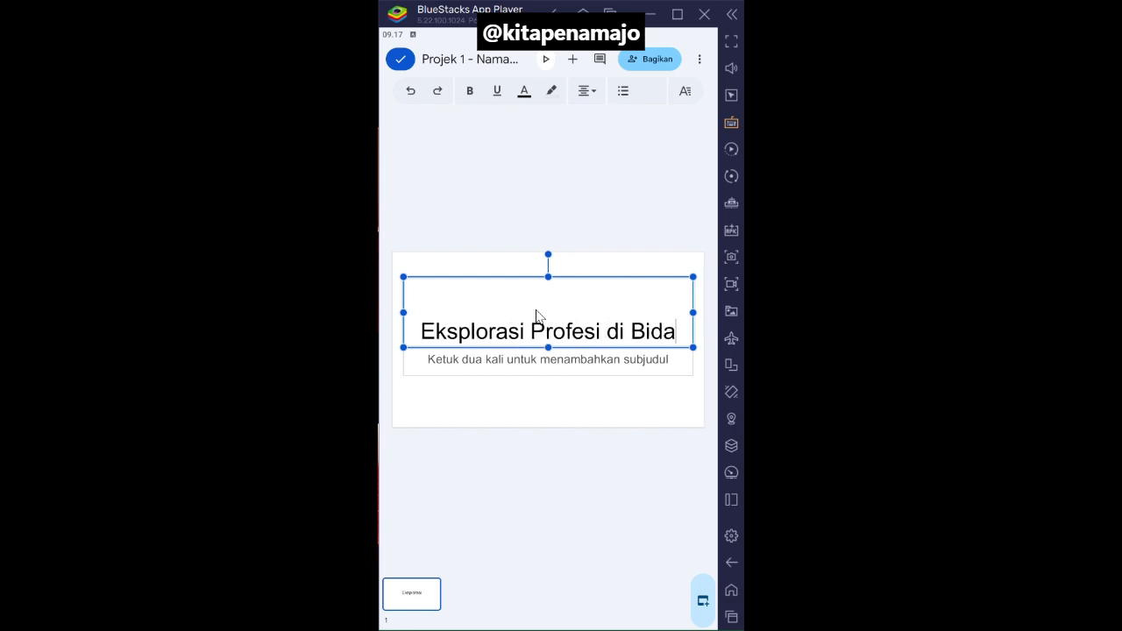
type("ng Informatika")
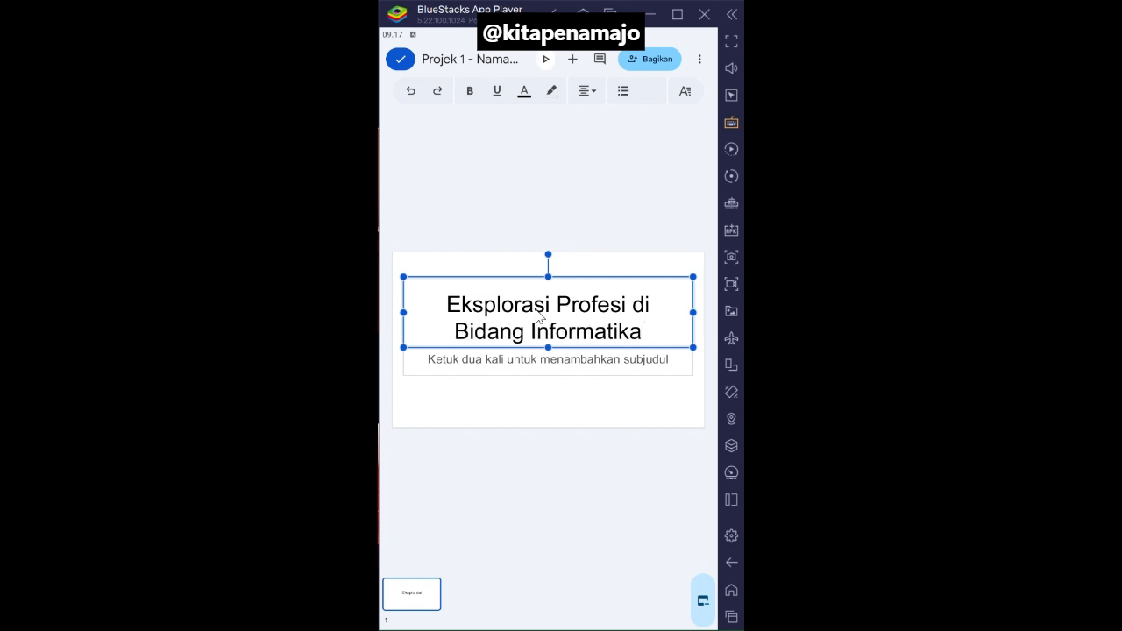
- Fill the first slide's subtitle with the lines "Nama", "Kelas" and "Profesi yang dipilih", and extend the box downward to fit them
left_click(545, 368)
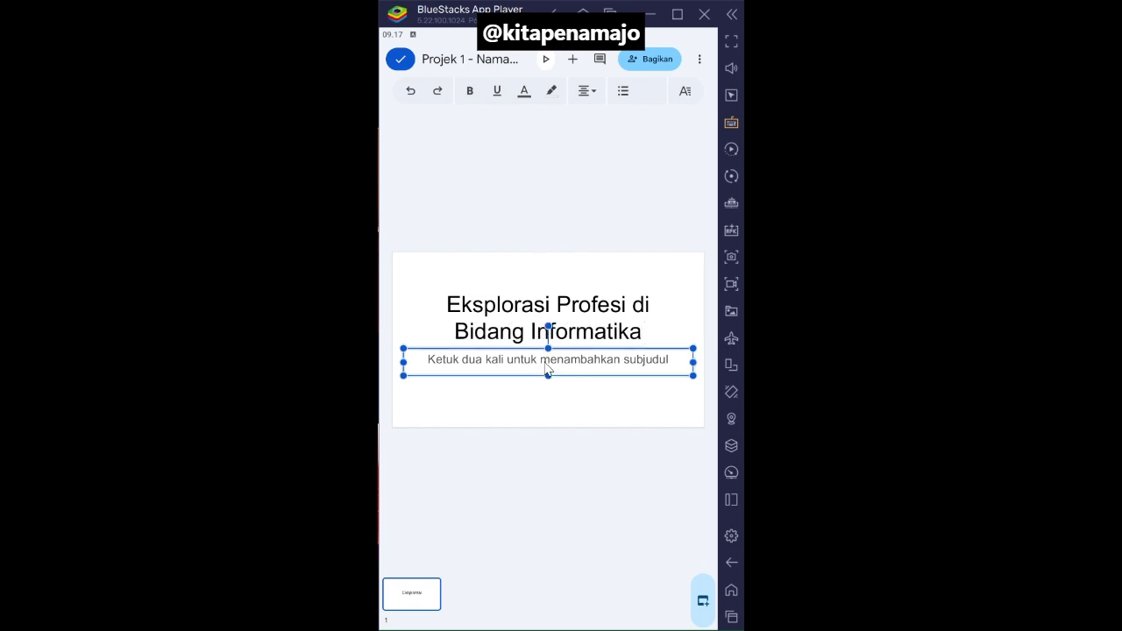
left_click(568, 368)
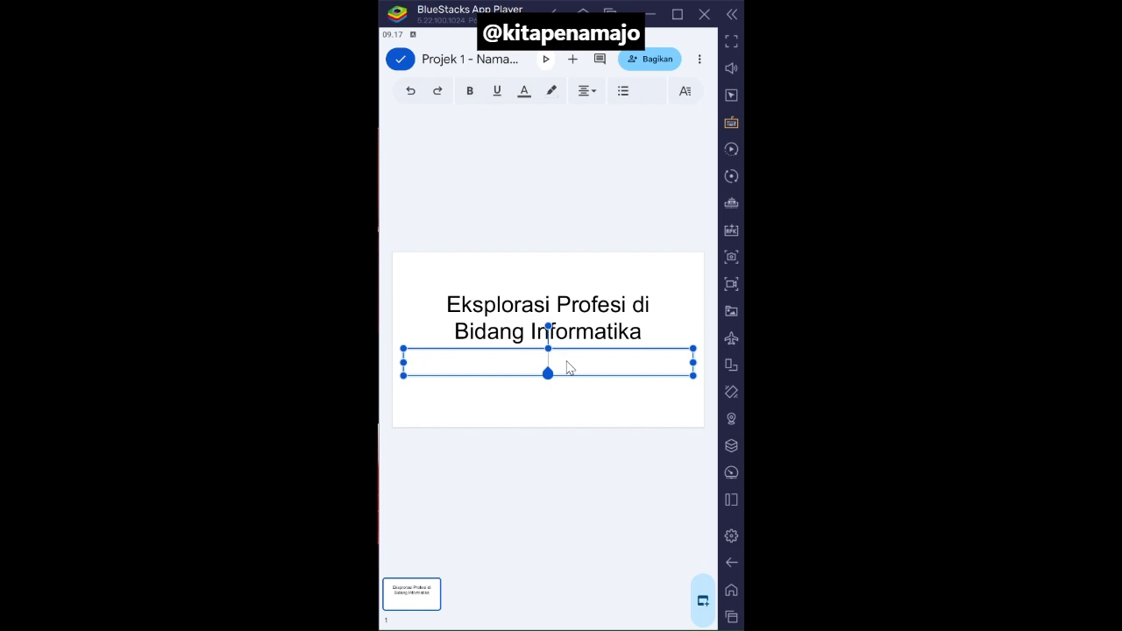
type("Nama")
key("Return")
type("Kelas")
type("Pro")
type("fesi")
key("BackSpace")
key("BackSpace")
key("BackSpace")
key("BackSpace")
type("fesi yang dipilih")
left_click_drag(551, 378, 554, 407)
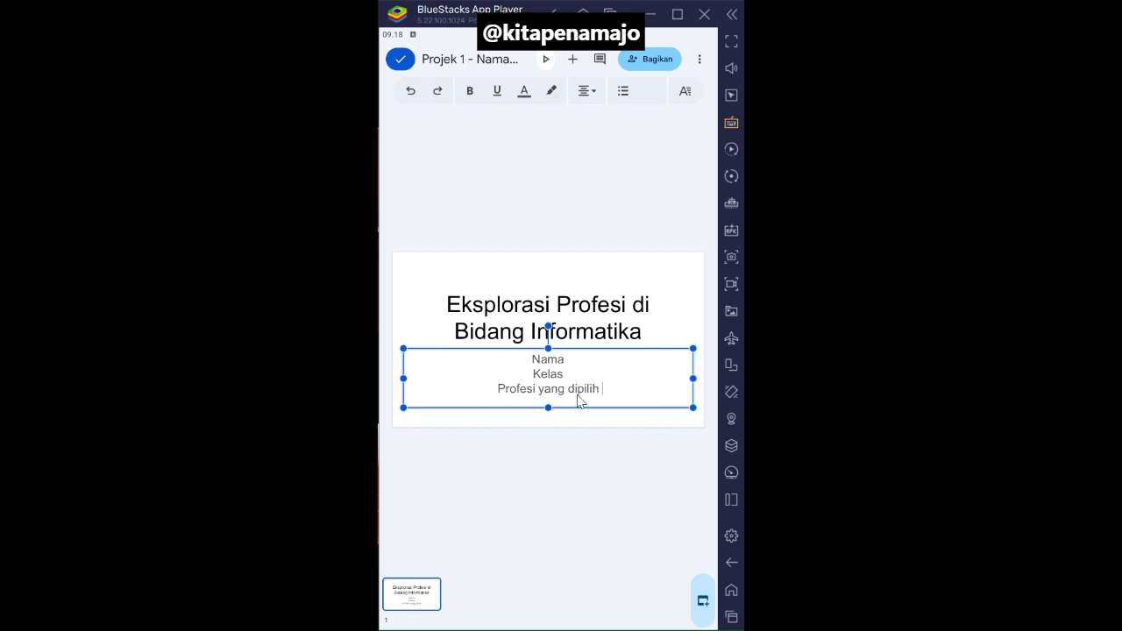
left_click(590, 183)
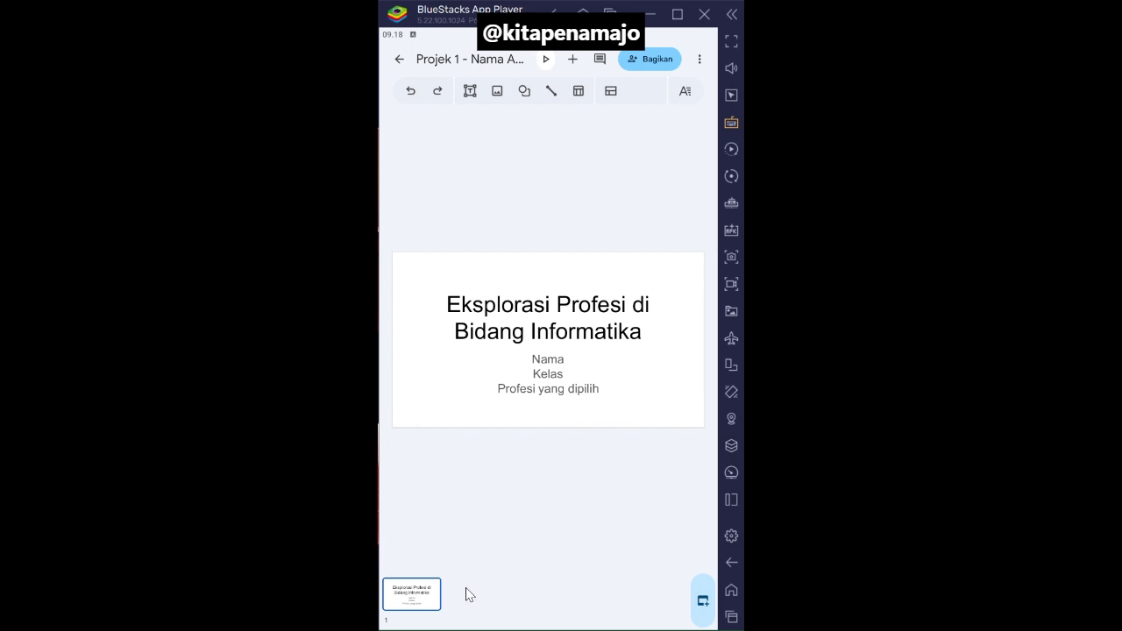
- Add a second slide with the "Slide judul" layout and enter "Deskripsi Profesi" as its title
left_click(707, 603)
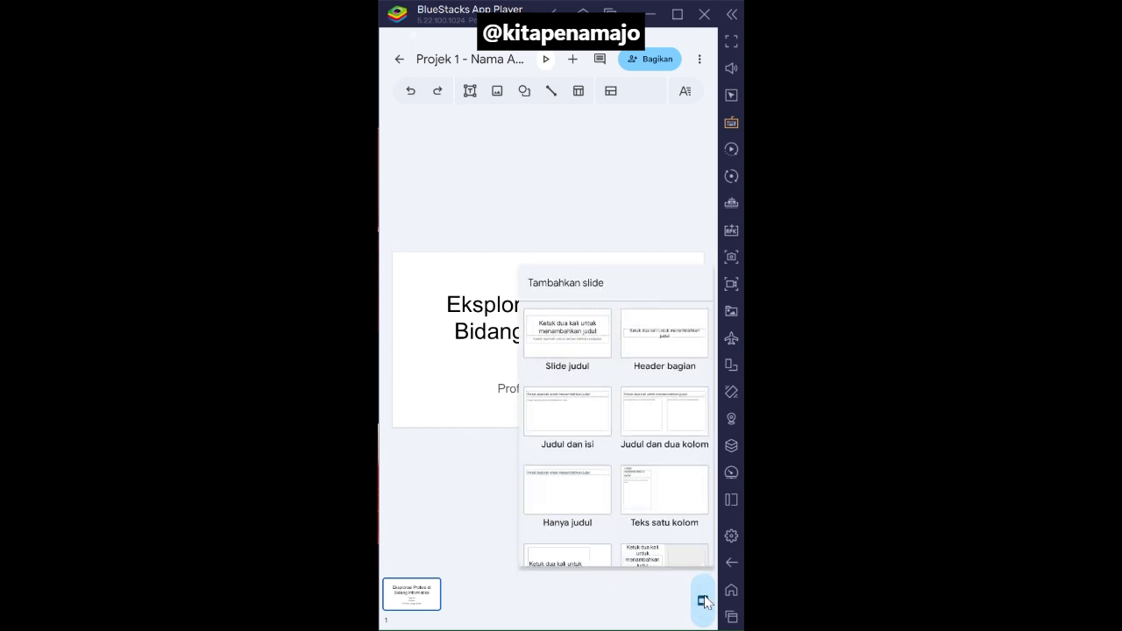
left_click(570, 348)
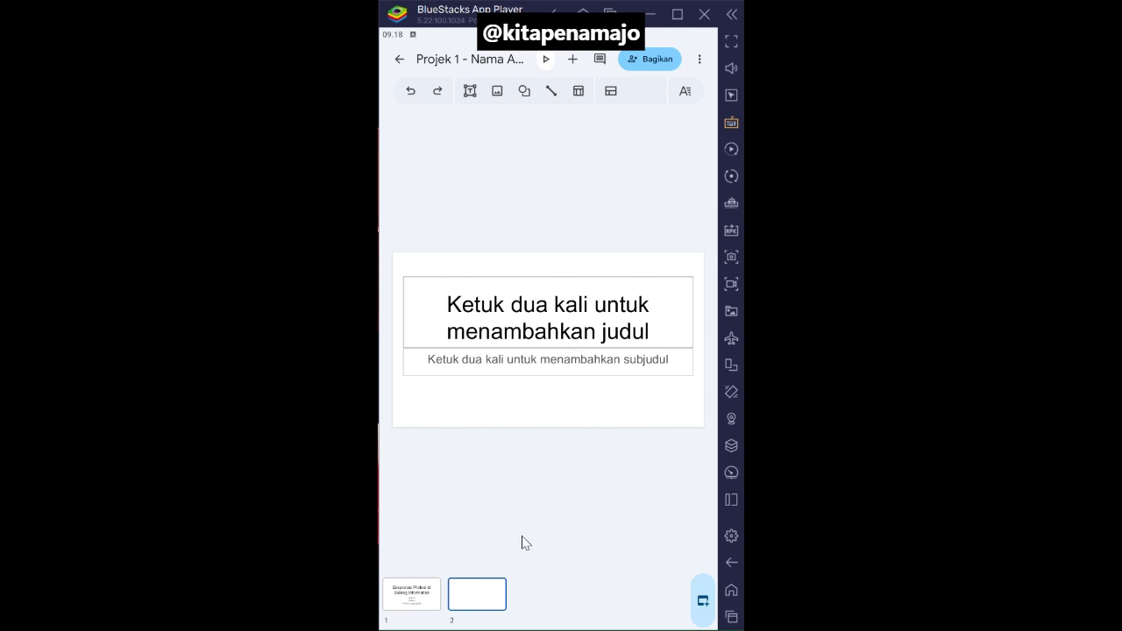
left_click(543, 315)
left_click(542, 315)
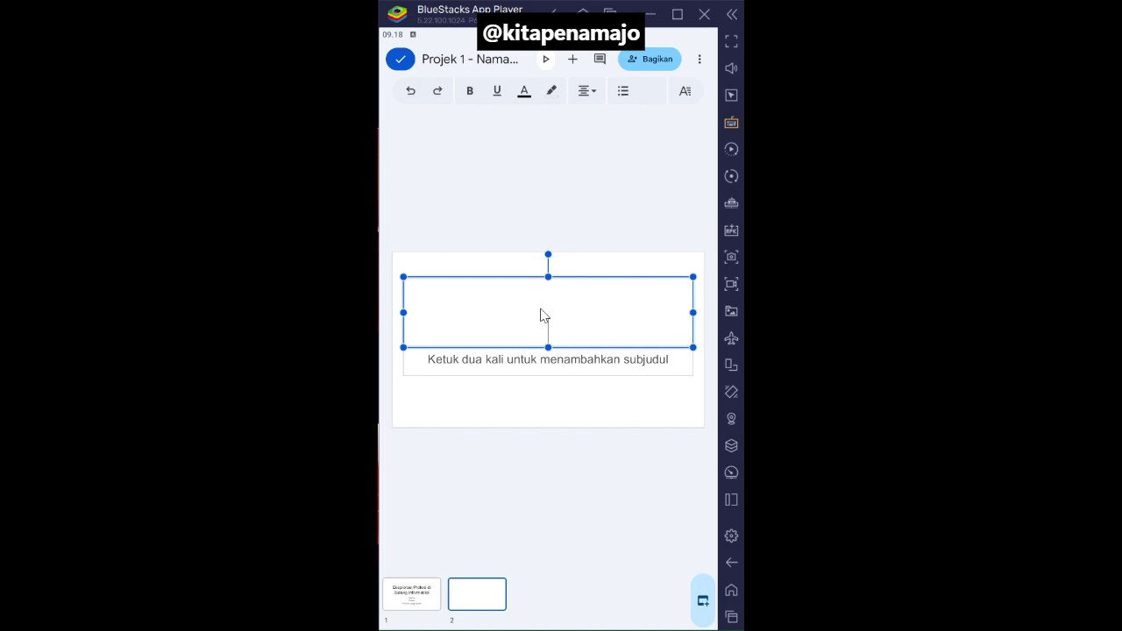
type("Deskri")
type("p")
key("BackSpace")
type("kripsi Profesi")
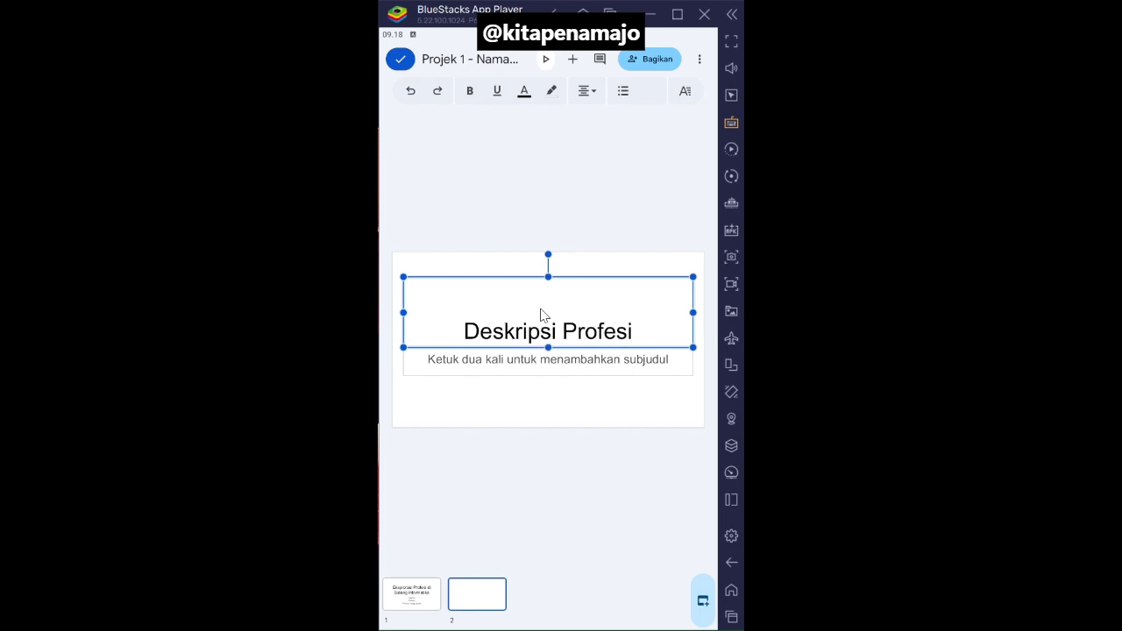
- Enter "deskripsi profesi" as the subtitle of the second slide
double_click(507, 364)
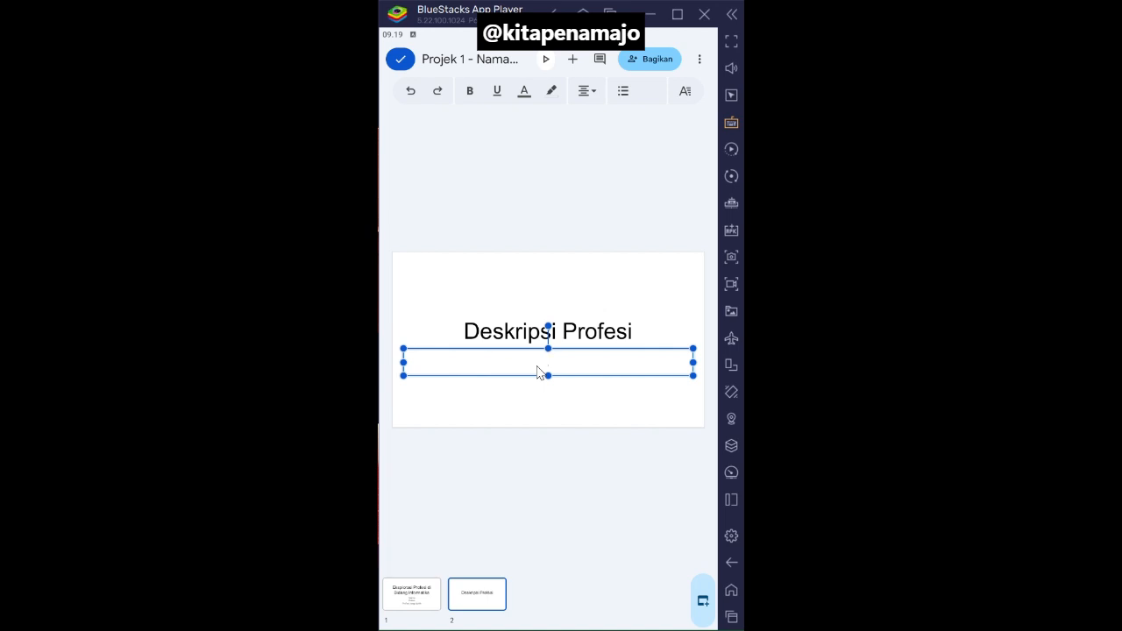
type("deskripsi profesi")
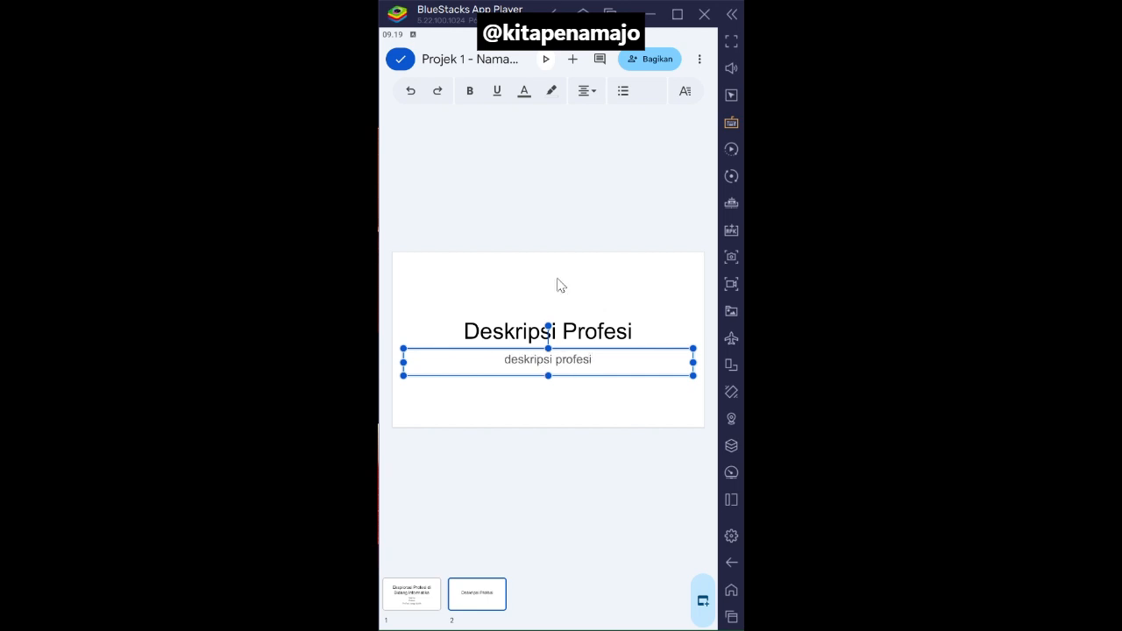
left_click(589, 183)
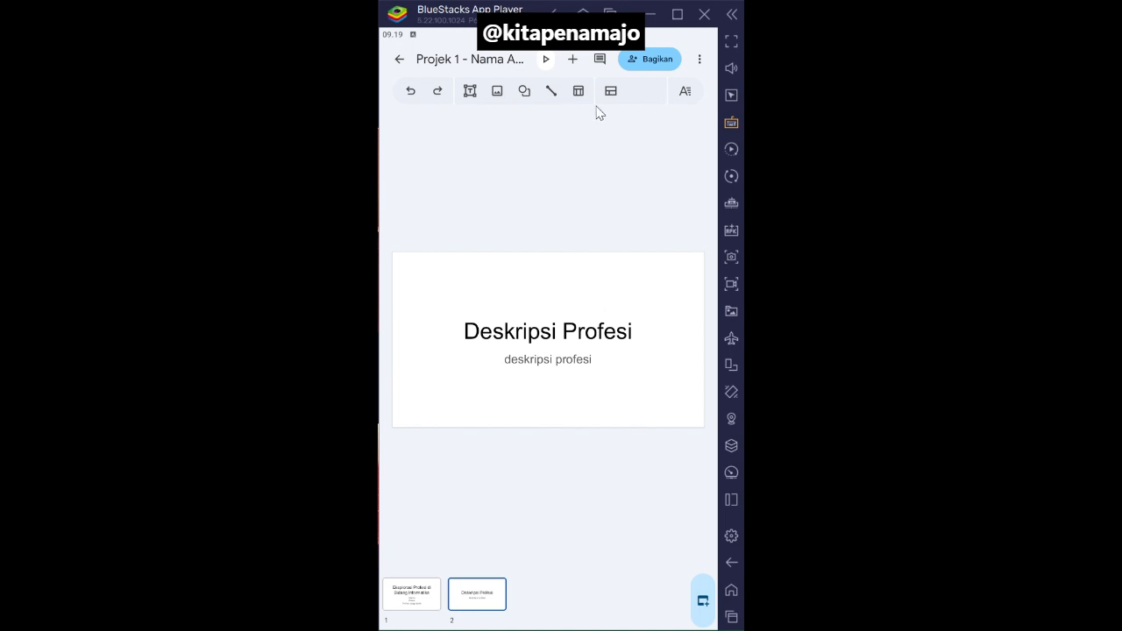
- Apply the "Pop" theme to the presentation
left_click(698, 59)
left_click(698, 59)
left_click(588, 123)
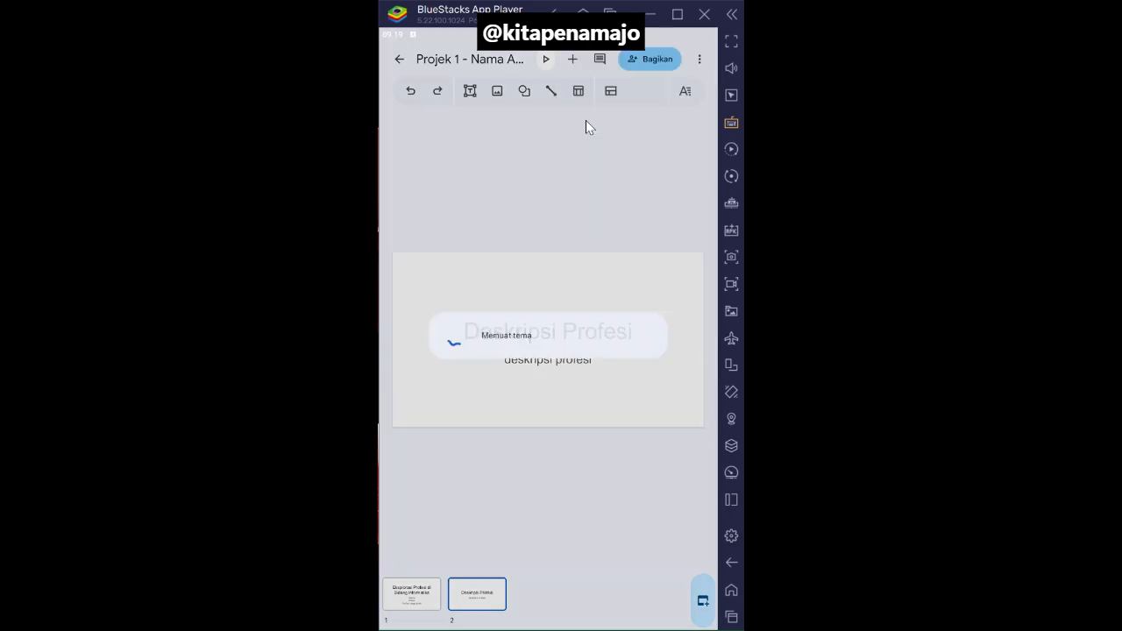
scroll(589, 301, "down", 3)
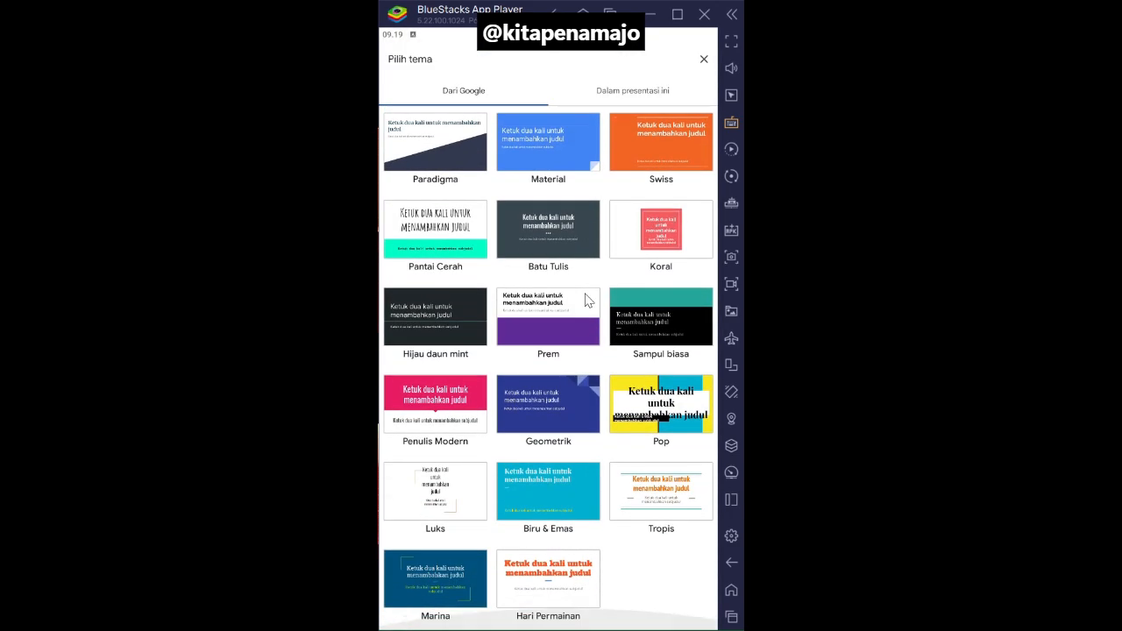
left_click(673, 418)
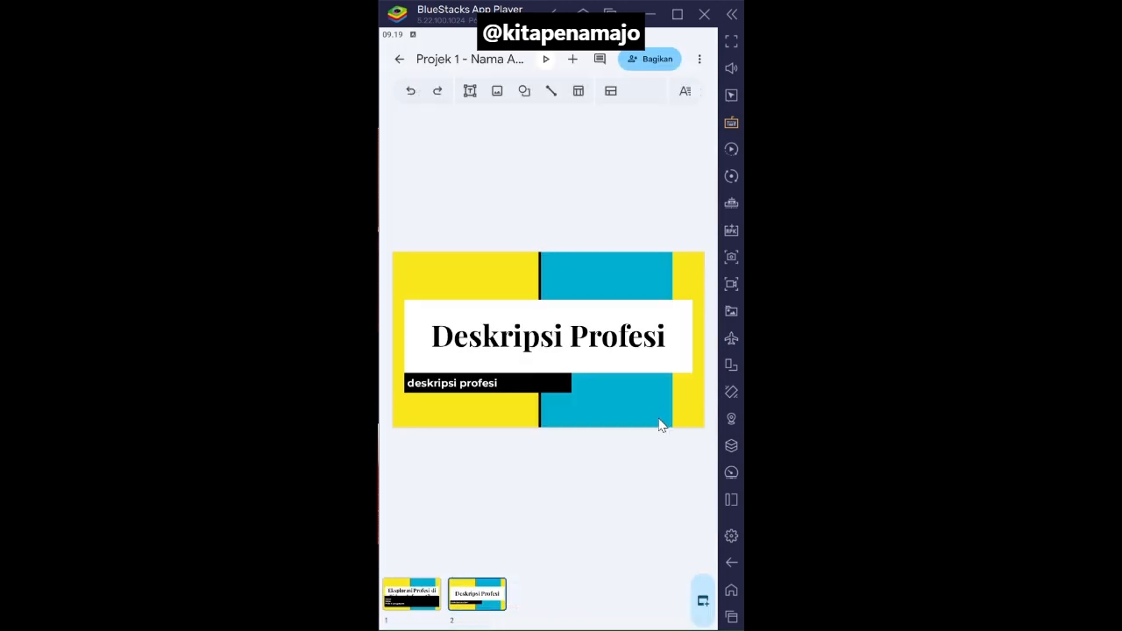
- Open the first slide and change the presentation's theme to "Sampul biasa"
left_click(410, 603)
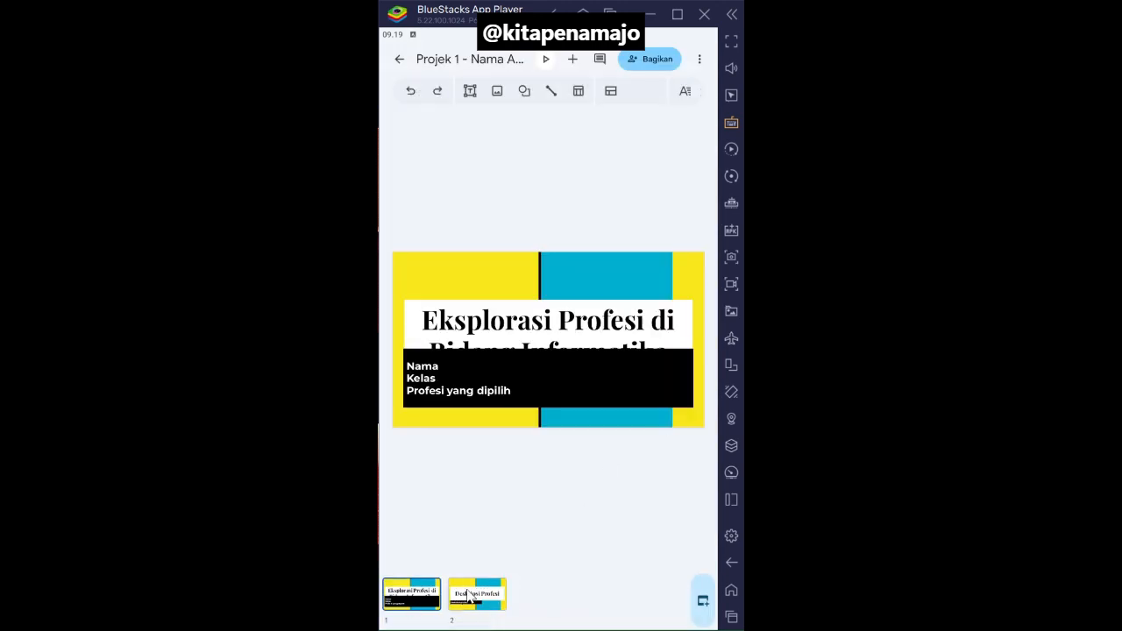
left_click(404, 589)
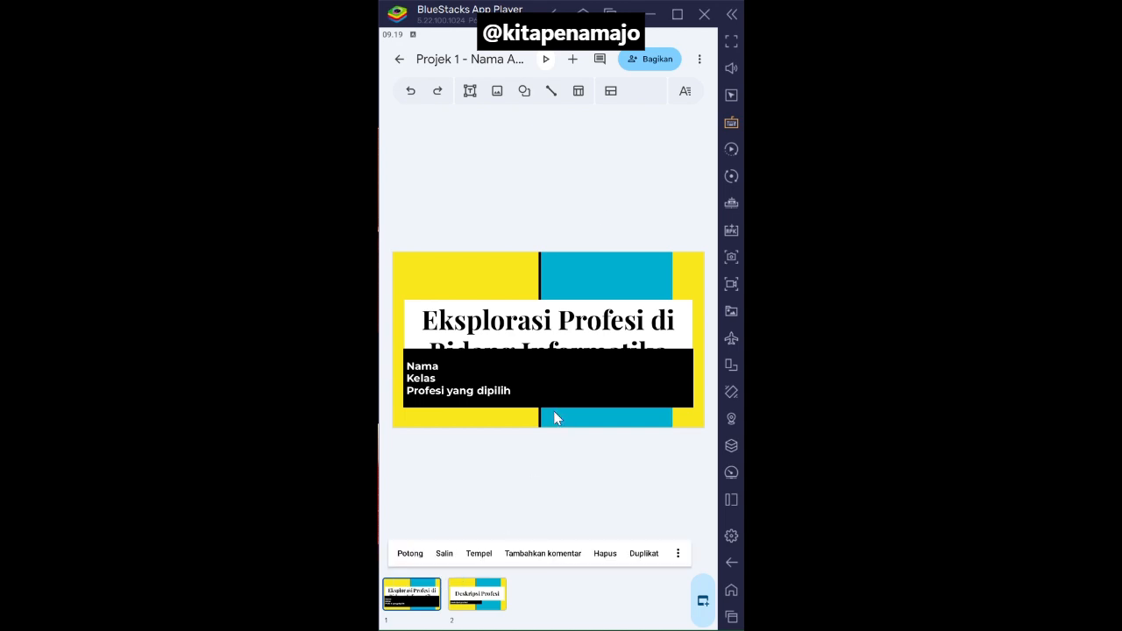
left_click(699, 58)
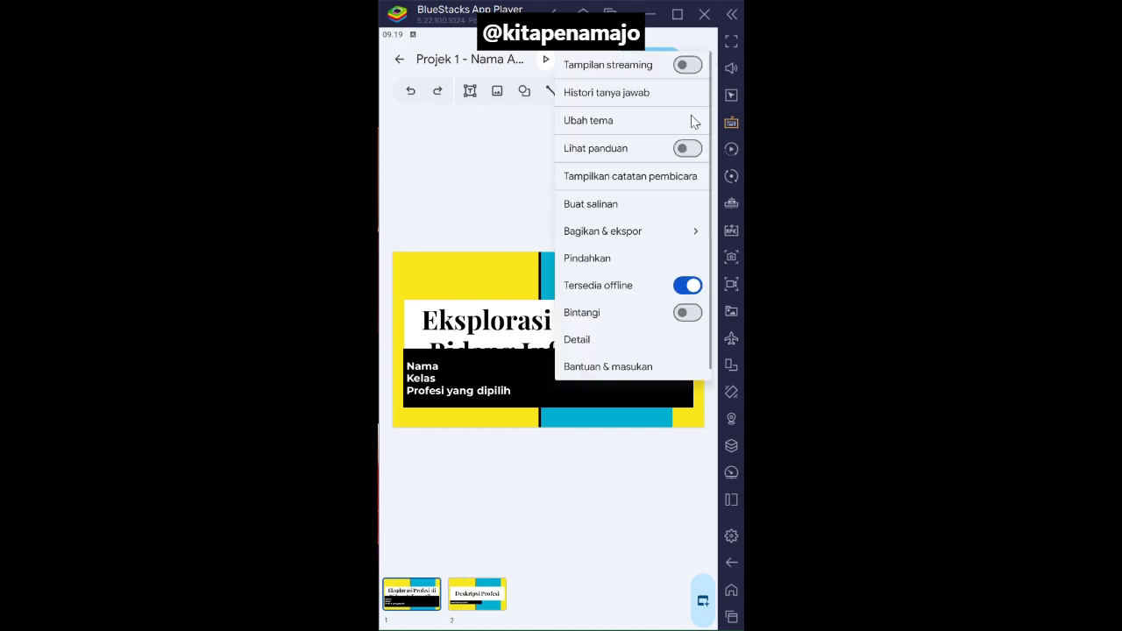
left_click(603, 128)
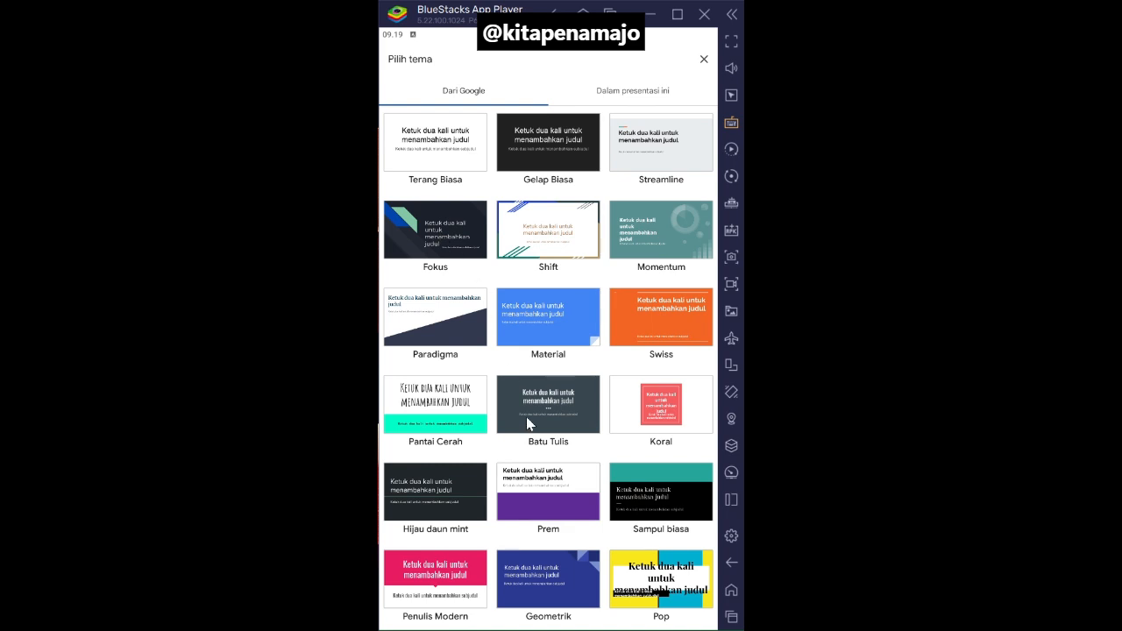
left_click(630, 483)
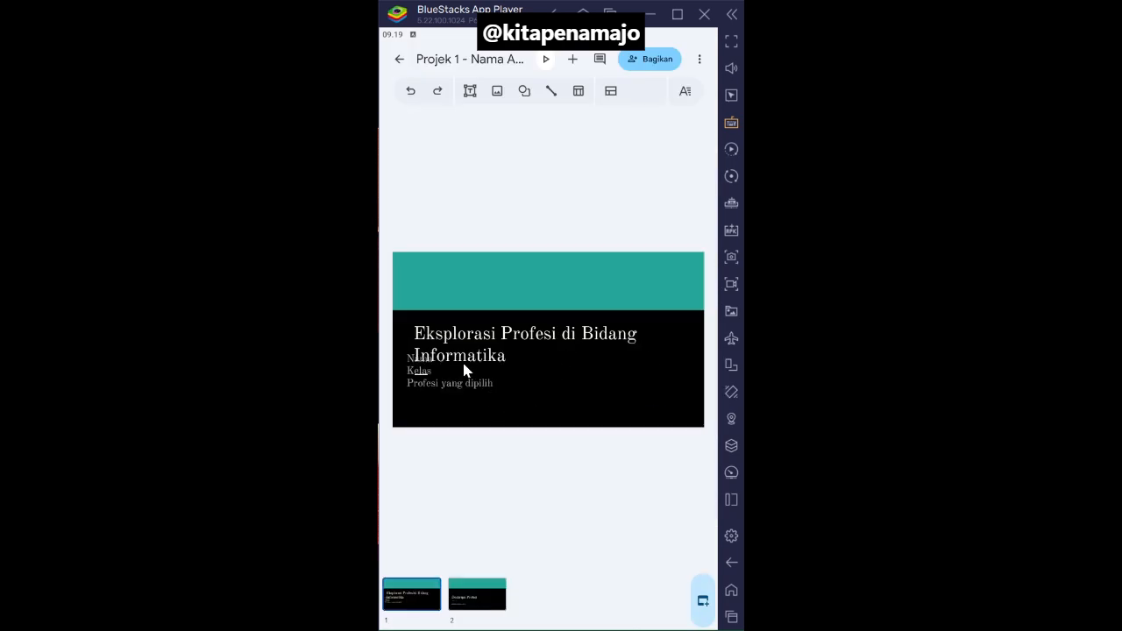
- Separate the overlapping text on the first slide by moving the subtitle box slightly down and the title box slightly up
left_click(441, 369)
left_click_drag(466, 369, 474, 381)
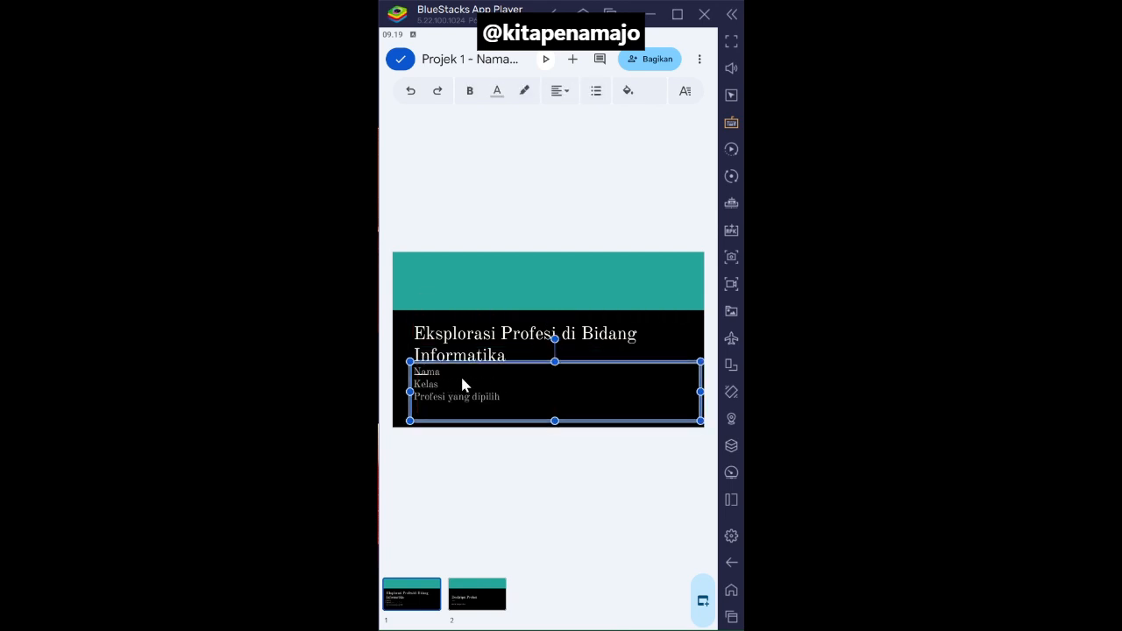
left_click(501, 345)
left_click_drag(501, 346, 493, 326)
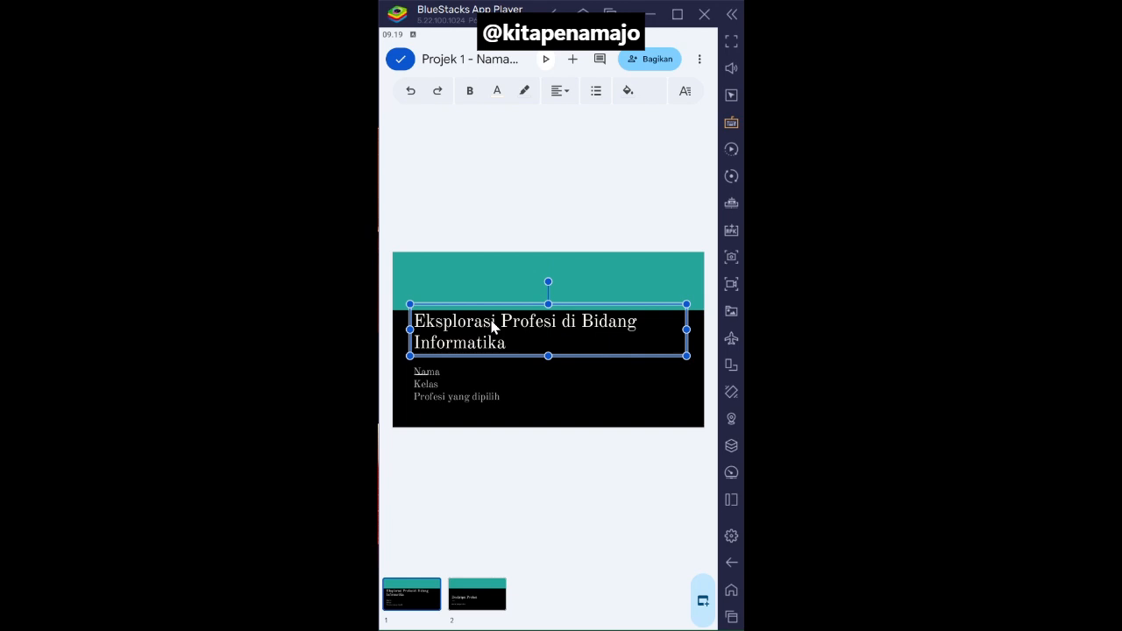
left_click(488, 402)
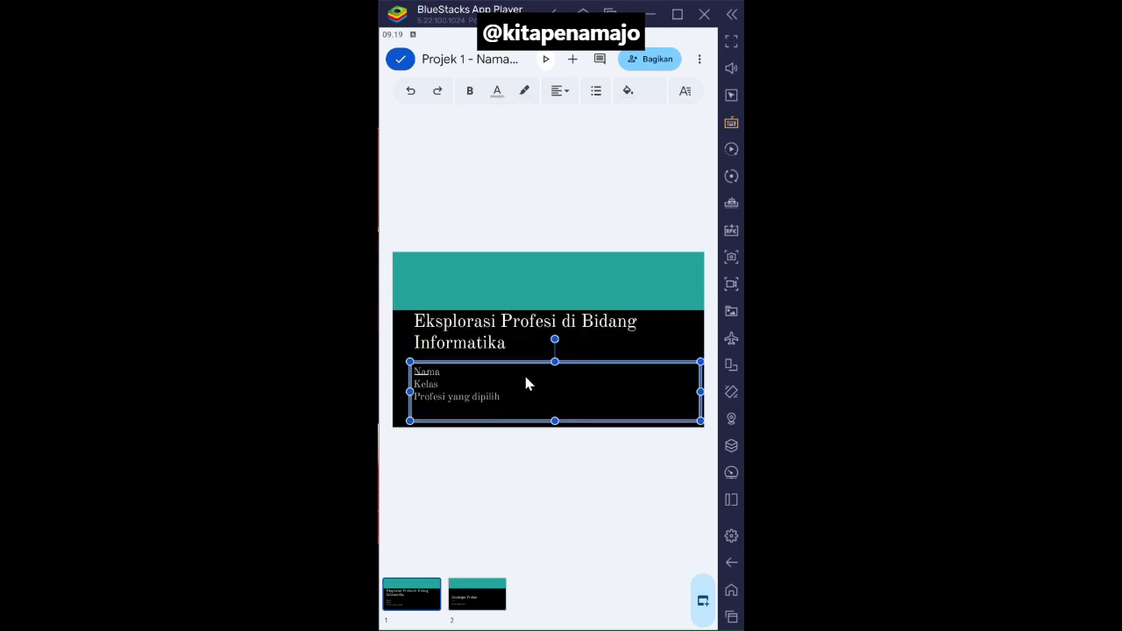
left_click(566, 512)
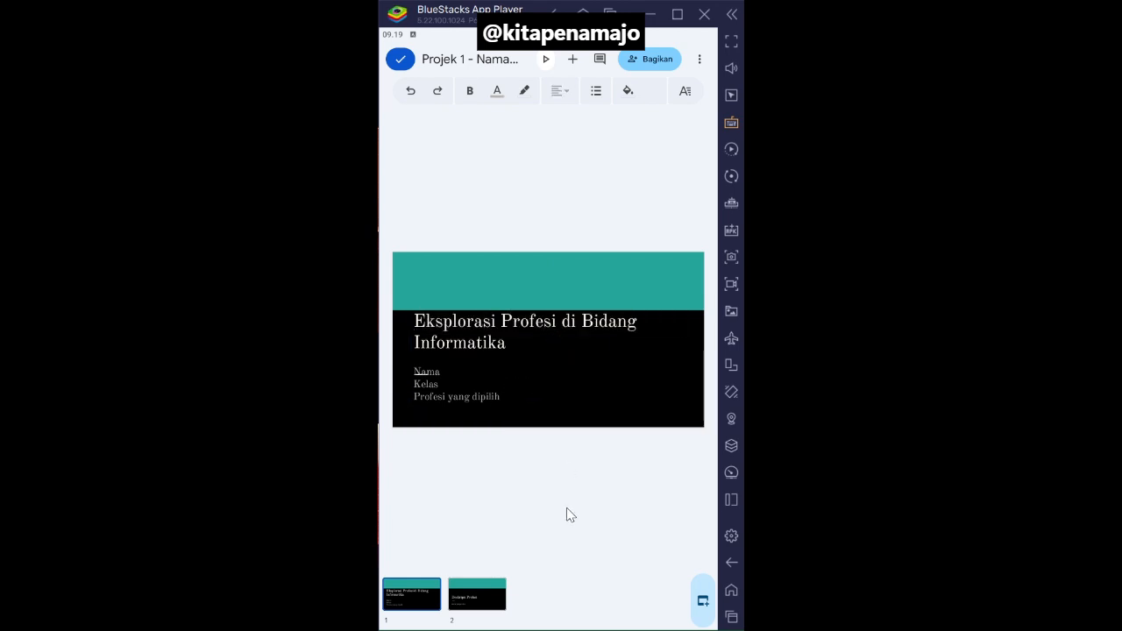
- On the second slide, move the title into the teal band and the "deskripsi profesi" text up into the black area beneath it
left_click(472, 603)
left_click_drag(504, 368, 493, 303)
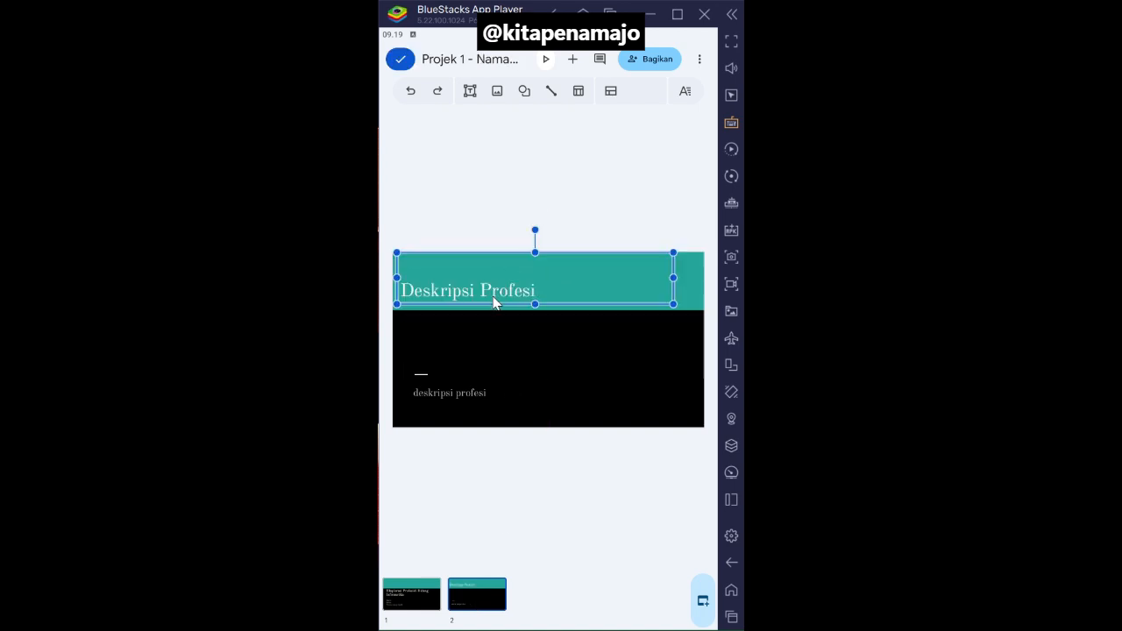
left_click(453, 404)
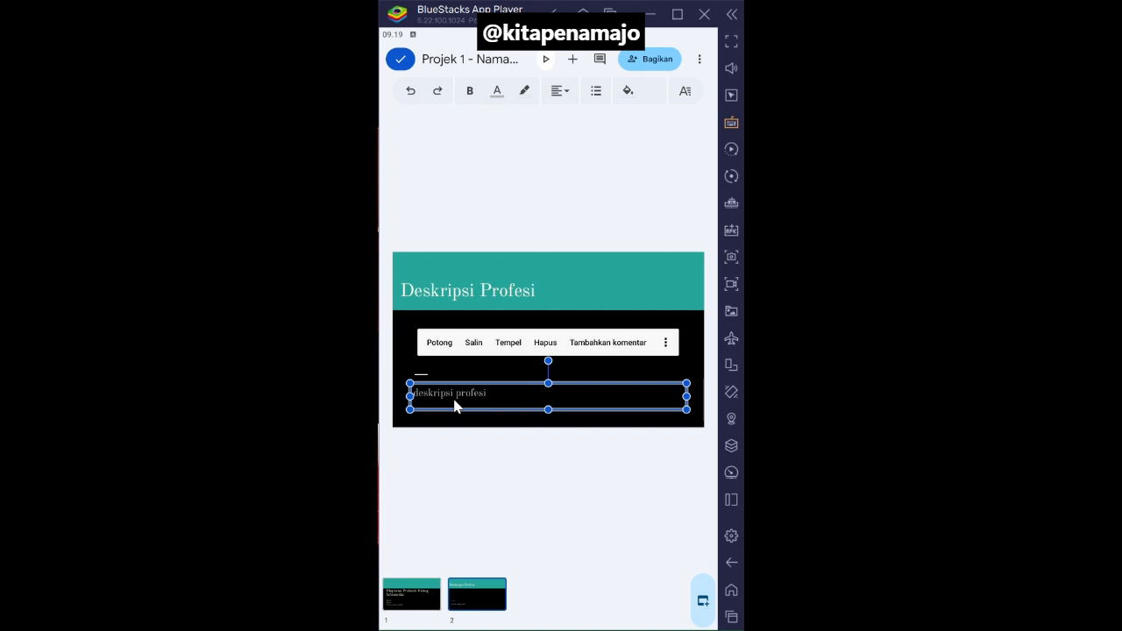
left_click_drag(453, 401, 453, 330)
left_click(483, 170)
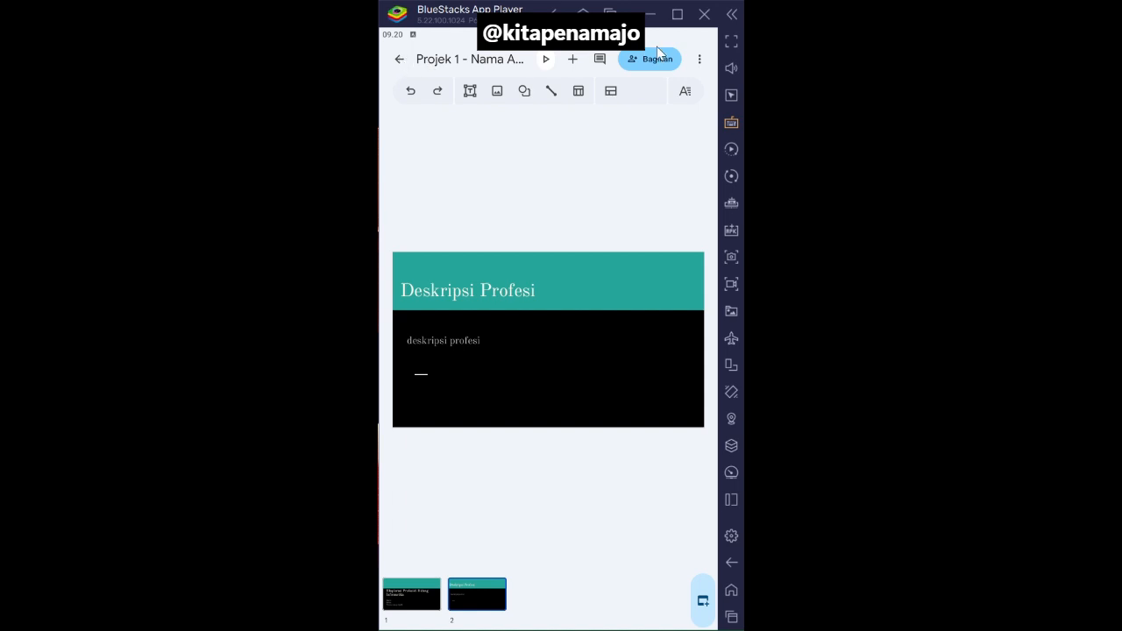
left_click(703, 61)
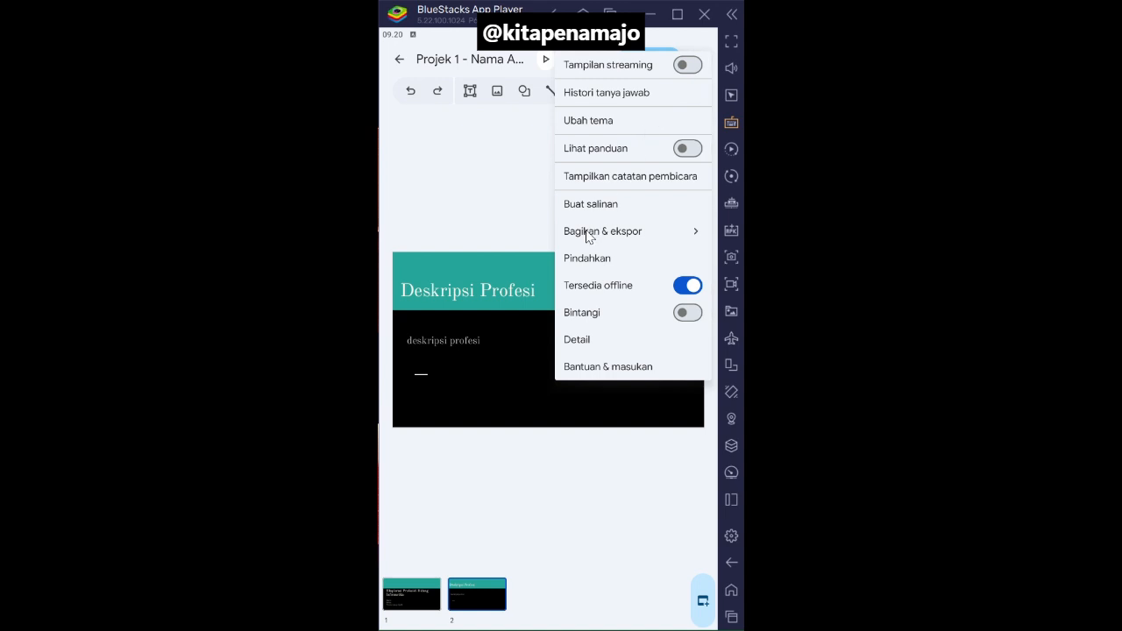
left_click(517, 202)
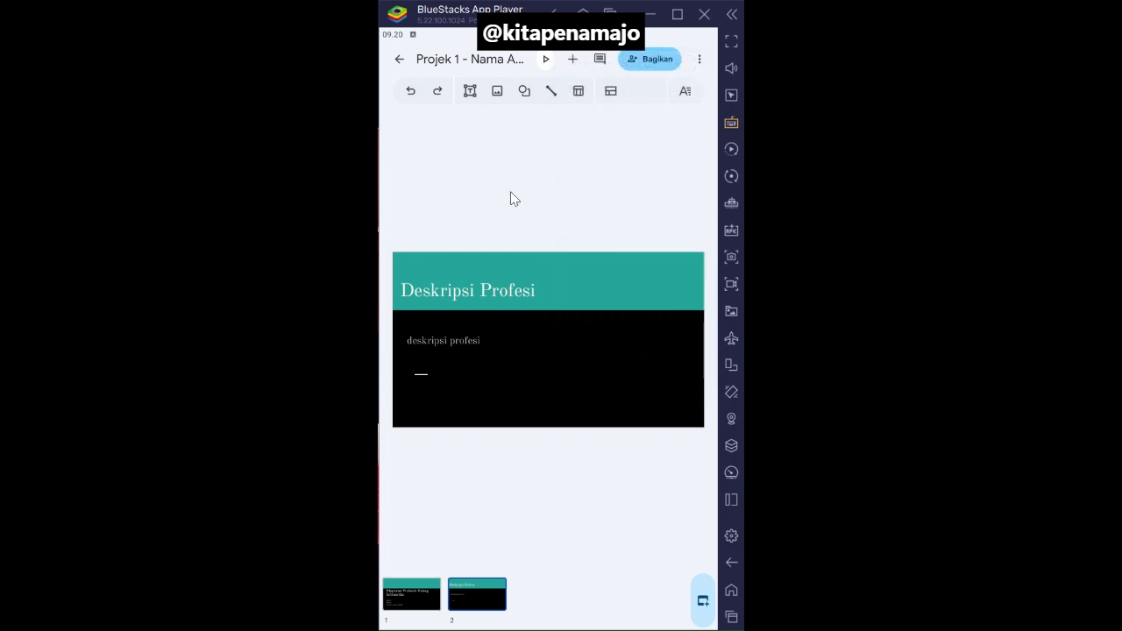
- Return to the file list and set the general access of "Projek 1 - Nama Anda" to "Siapa saja yang memiliki link"
left_click(400, 58)
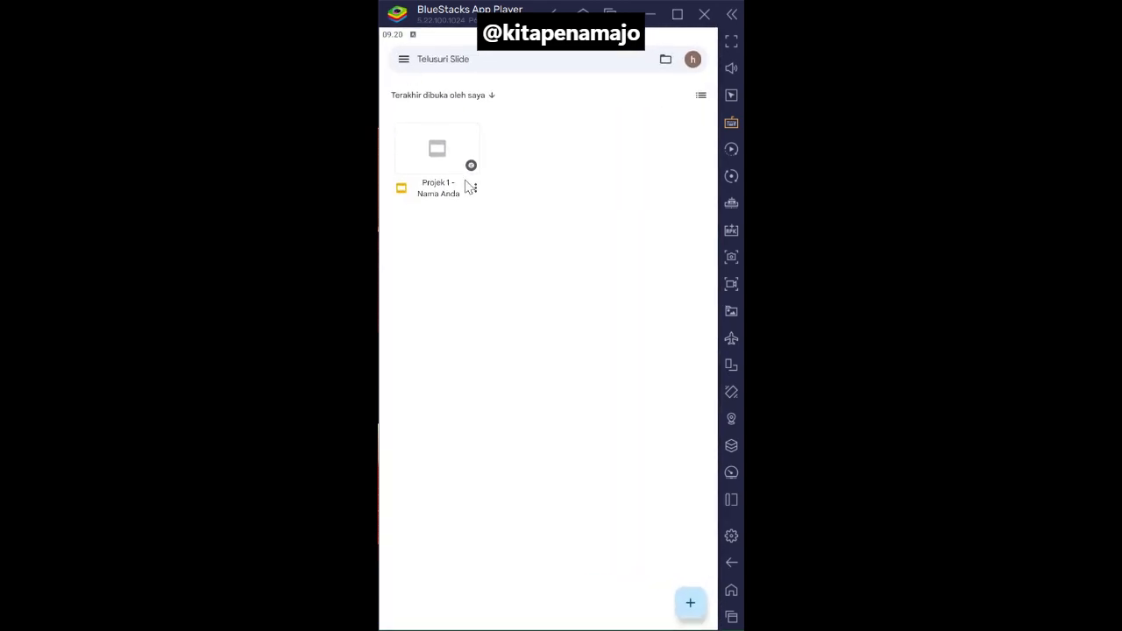
left_click(473, 188)
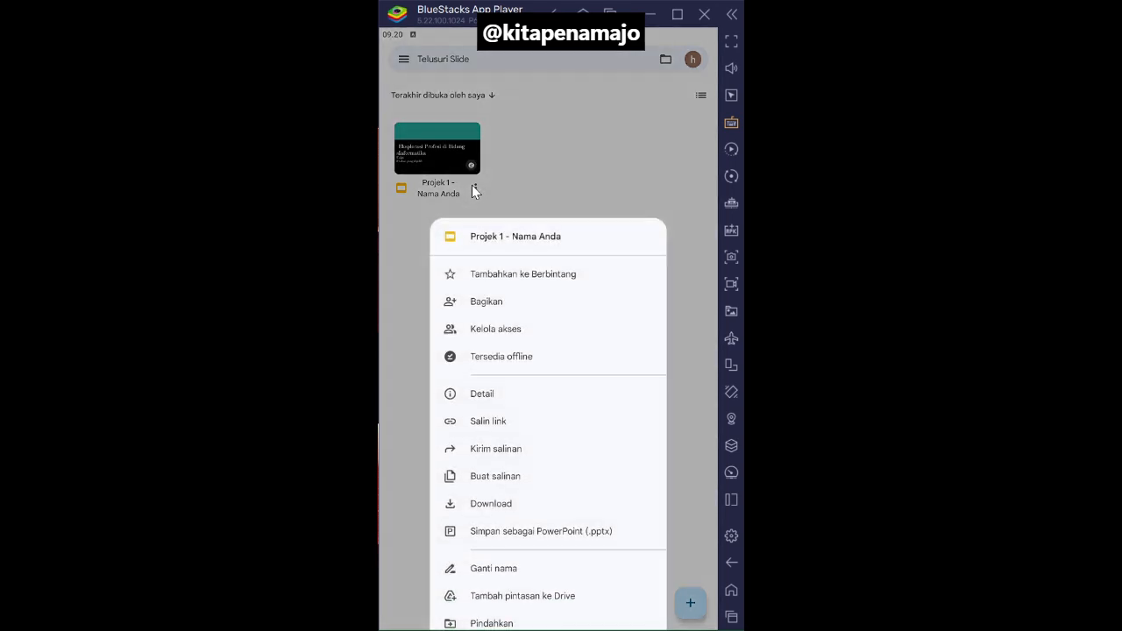
left_click(504, 336)
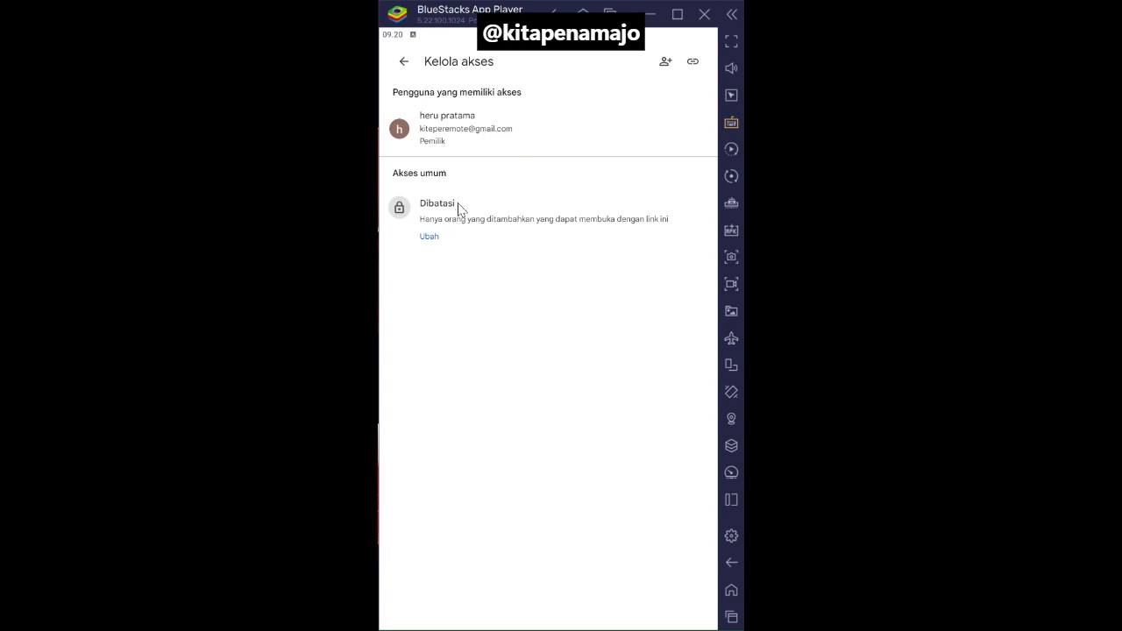
left_click(434, 217)
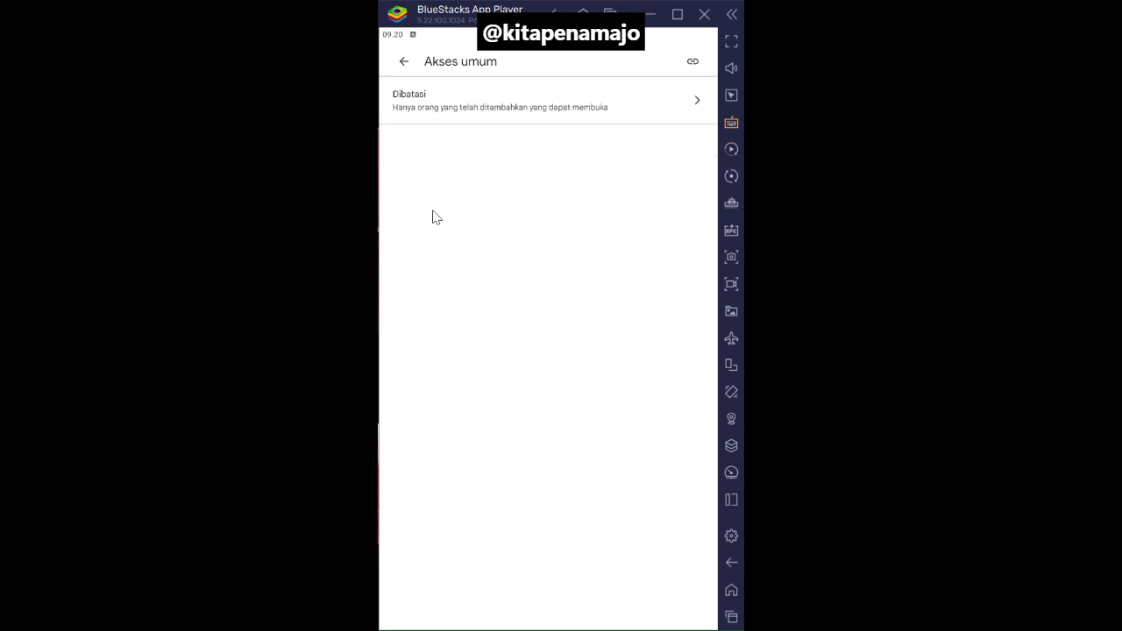
left_click(478, 113)
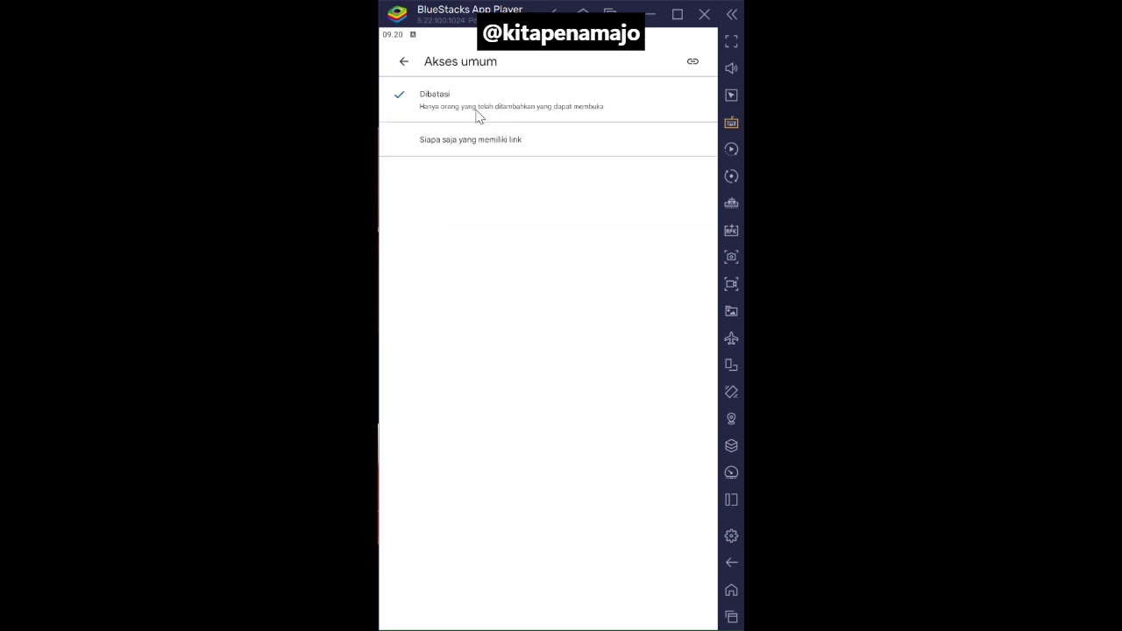
left_click(430, 146)
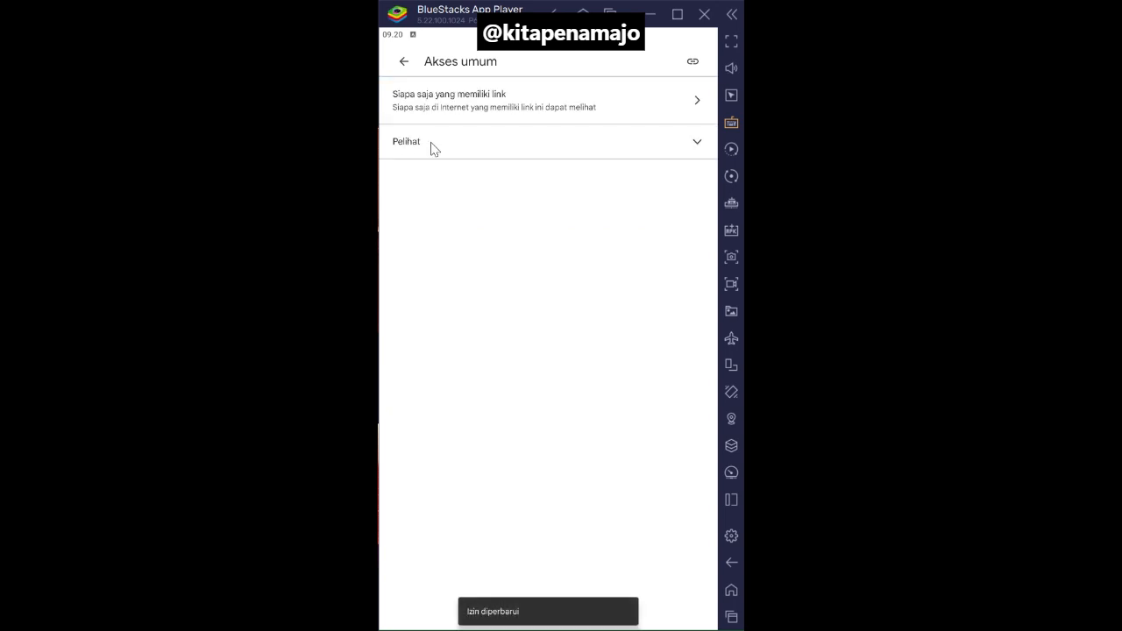
- Copy the presentation's share link and return to the device's home screen
left_click(693, 62)
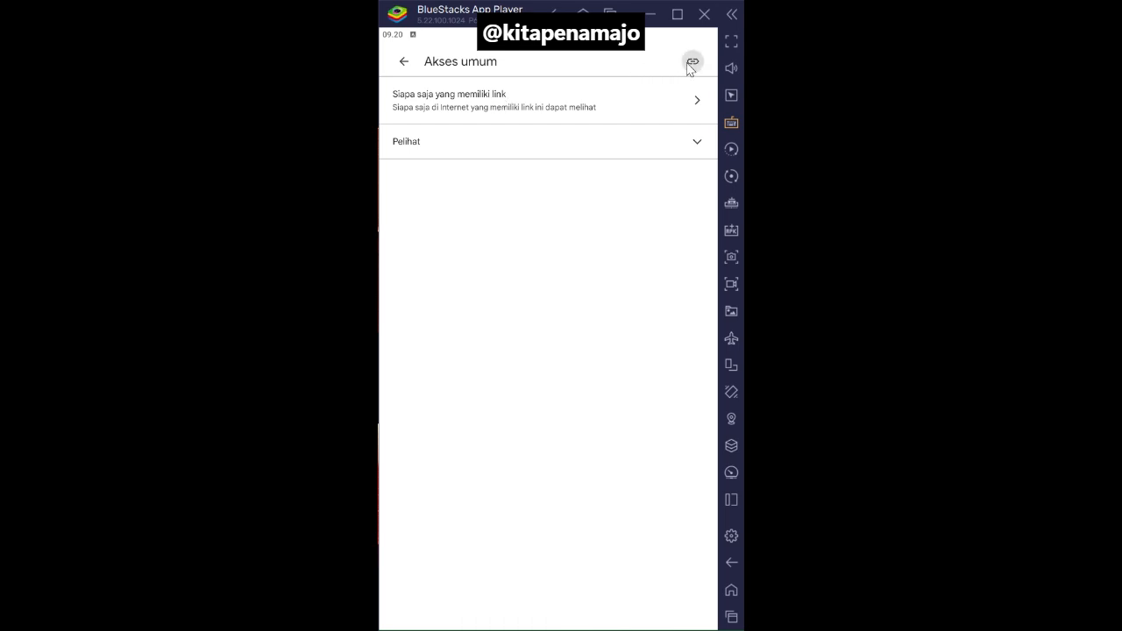
left_click(402, 67)
left_click(401, 68)
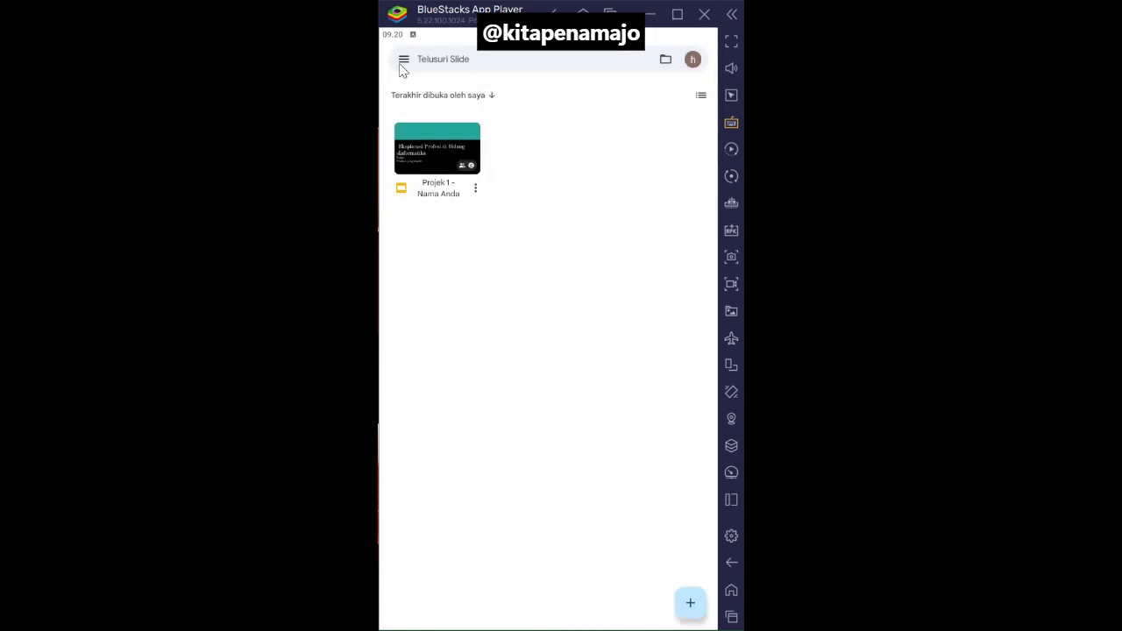
left_click(729, 564)
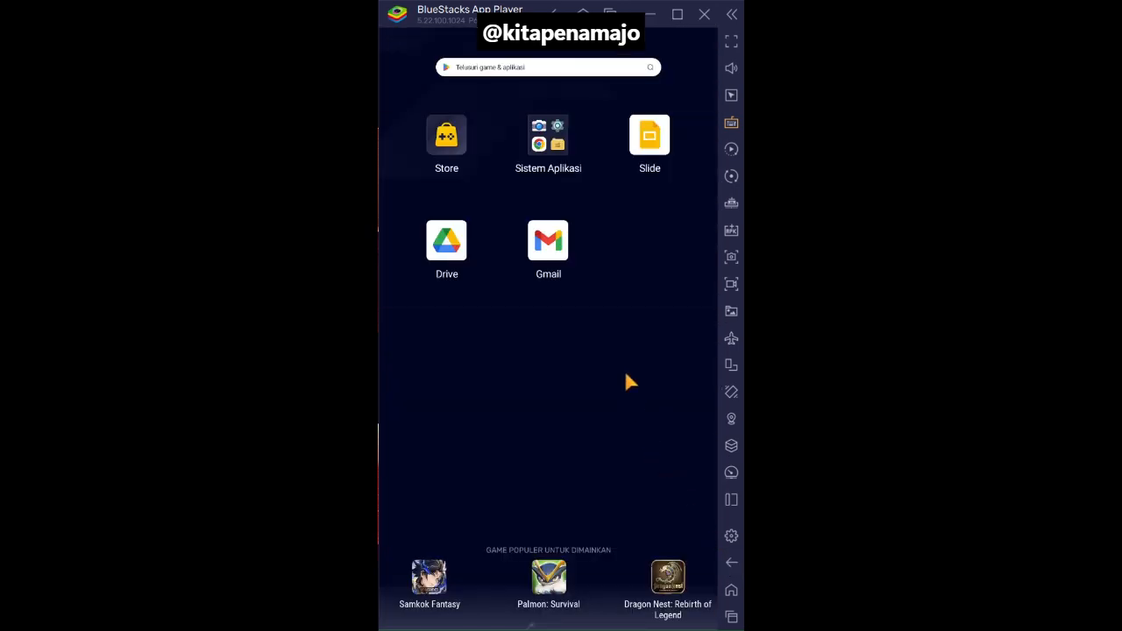